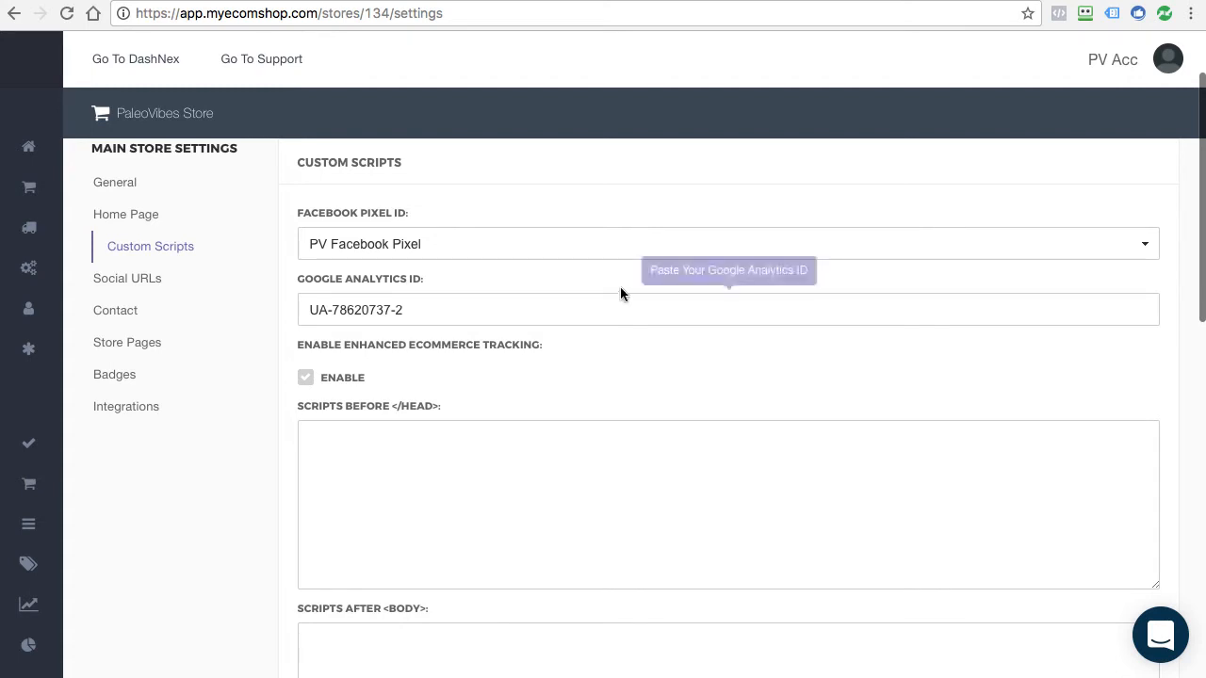
# - Switch to Google Analytics and open the Admin page of the Paleo Vibes account
pyautogui.scroll(2, 620, 287)
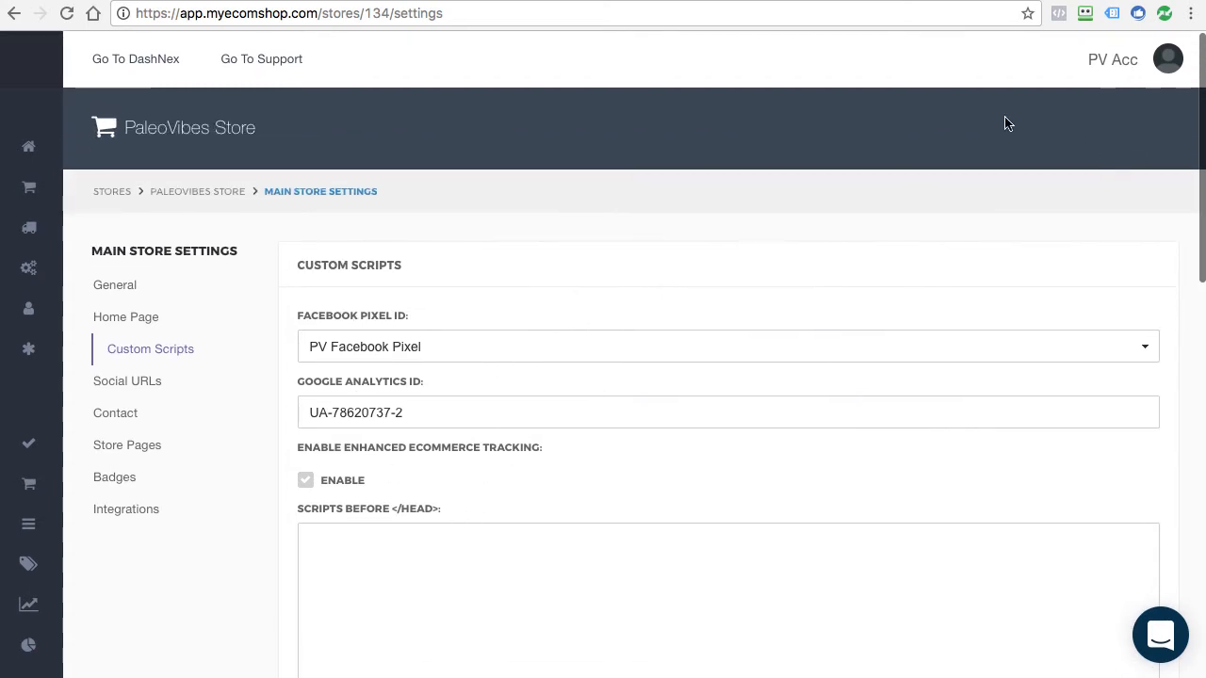
pyautogui.click(1011, 1)
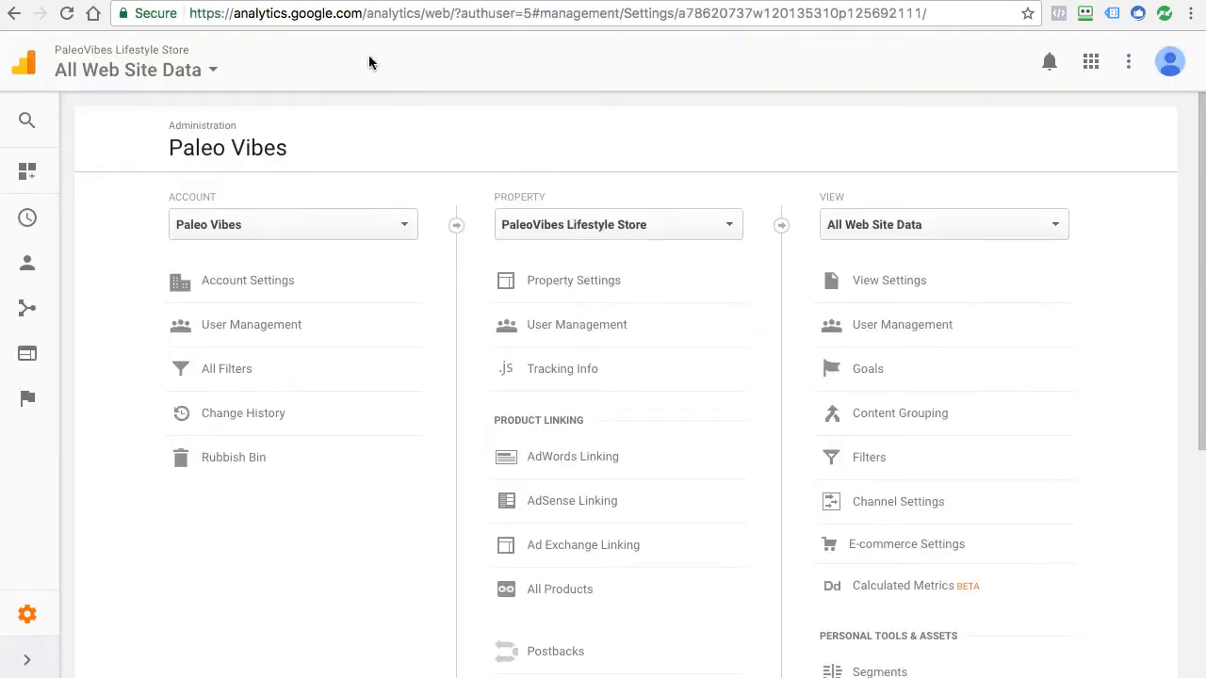
pyautogui.click(28, 659)
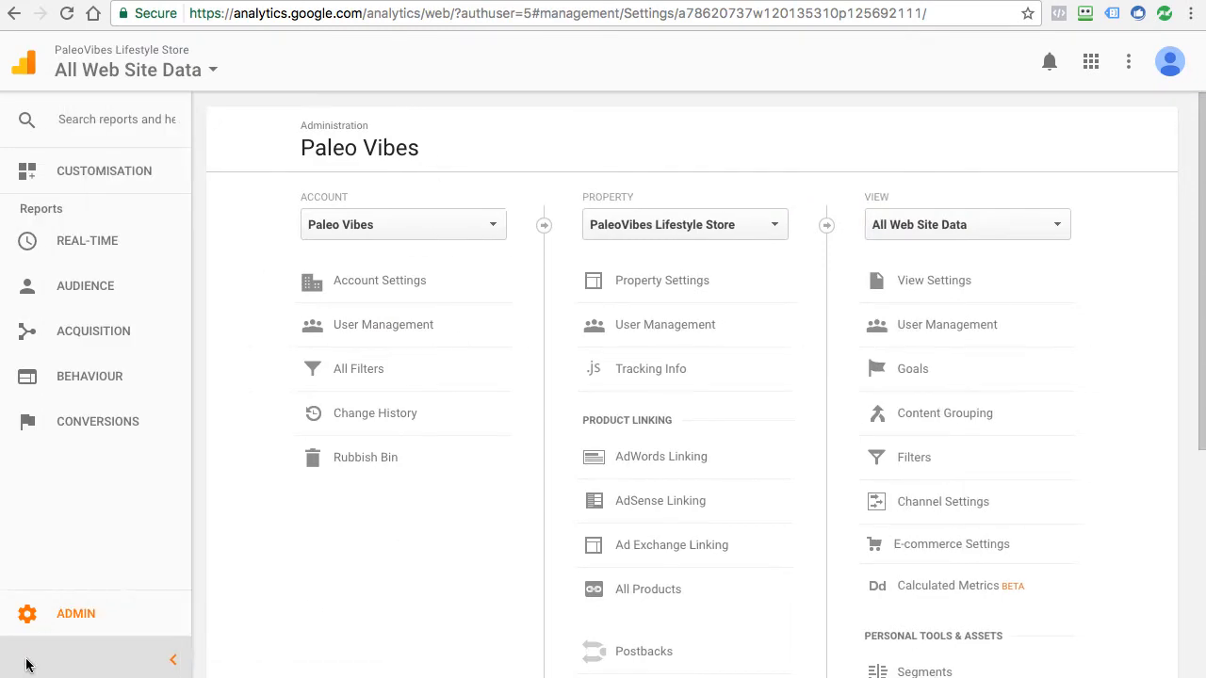
pyautogui.click(85, 617)
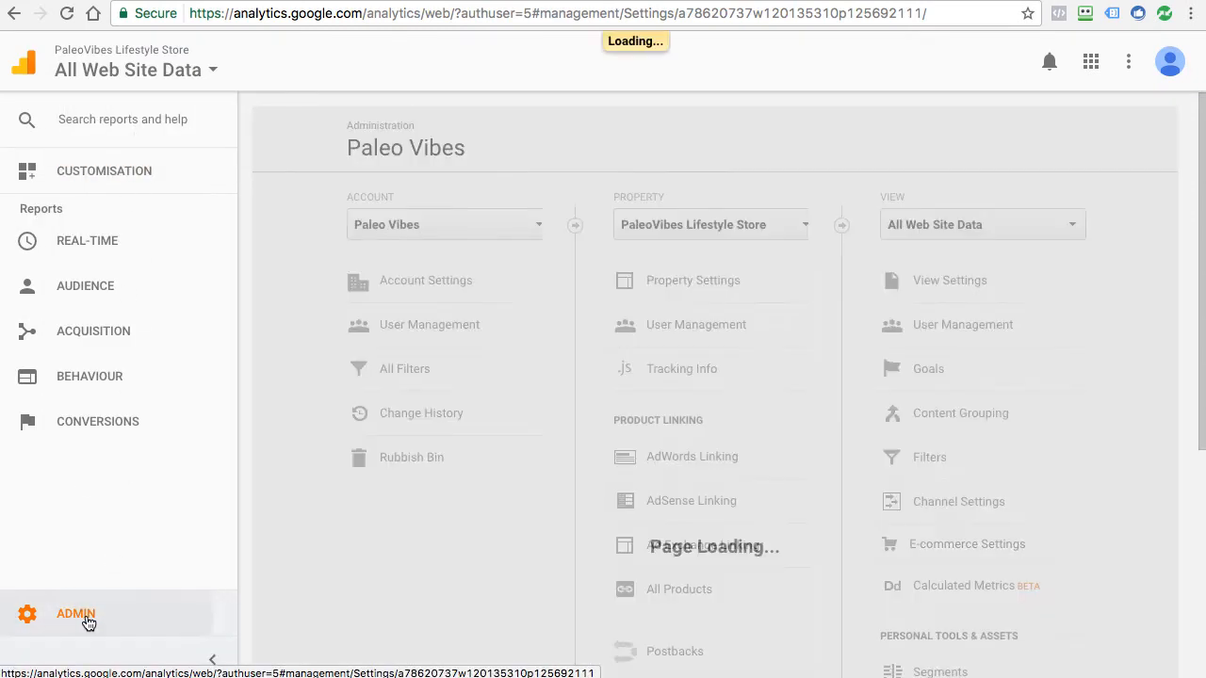
pyautogui.click(211, 660)
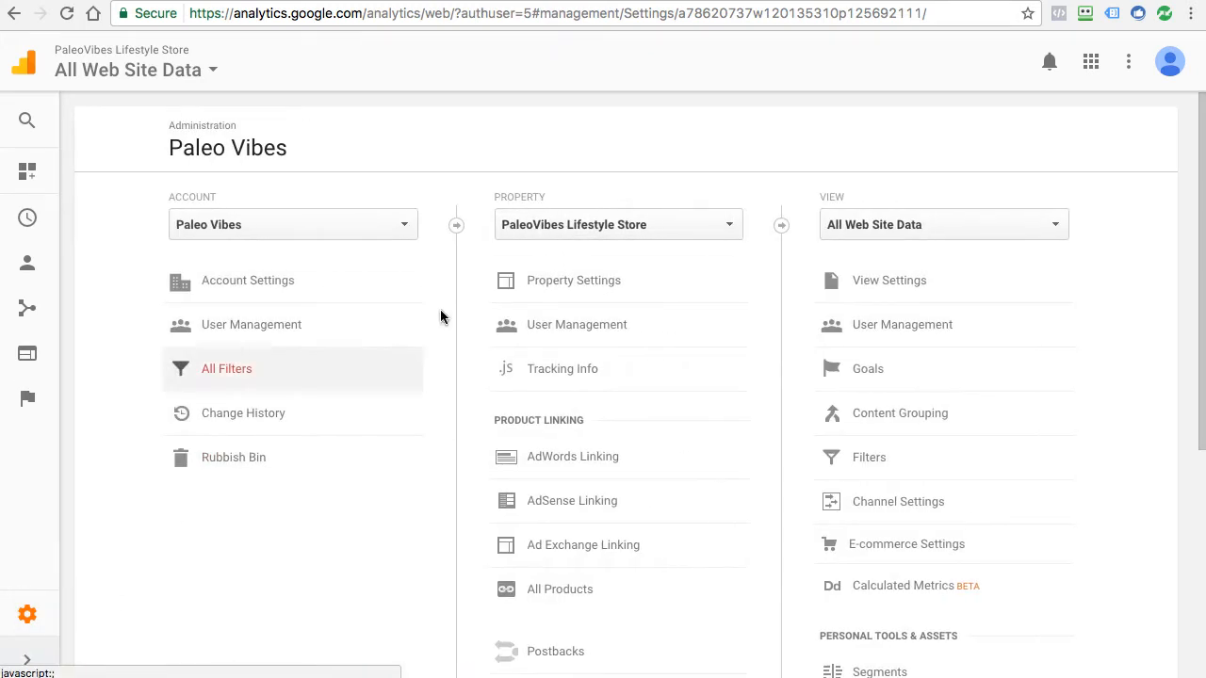
# - Select the PaleoVibes Lifestyle Store property and open the Goals of its All Web Site Data view
pyautogui.click(626, 228)
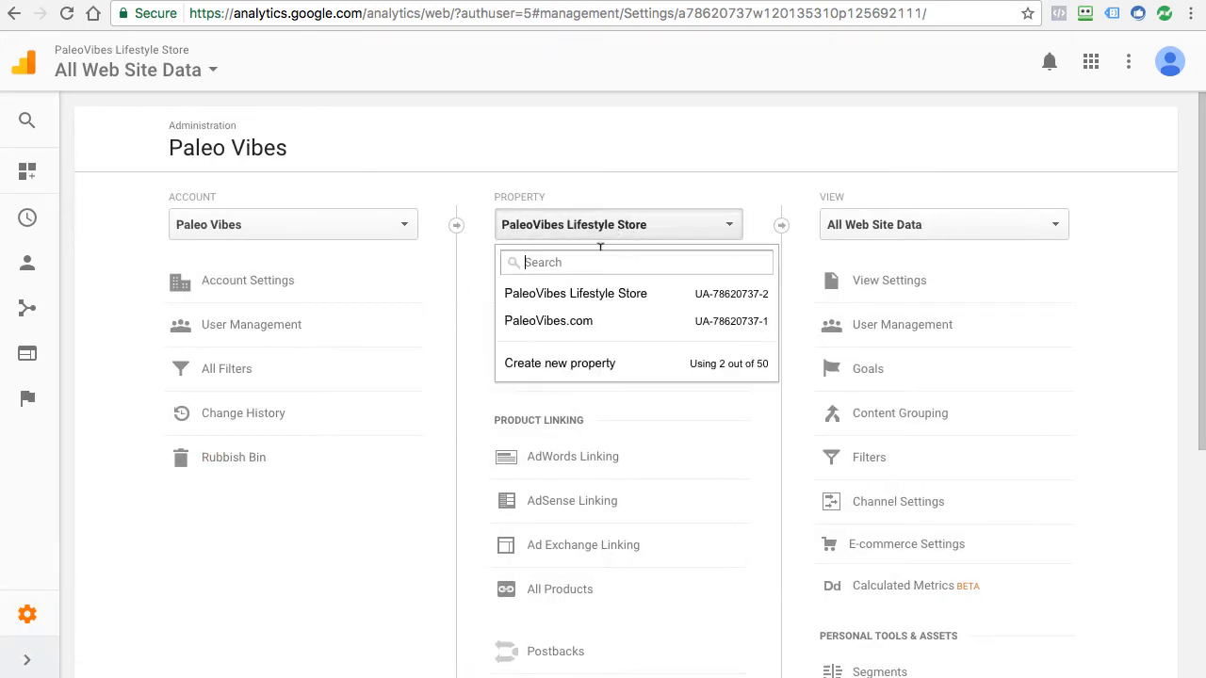
pyautogui.click(699, 297)
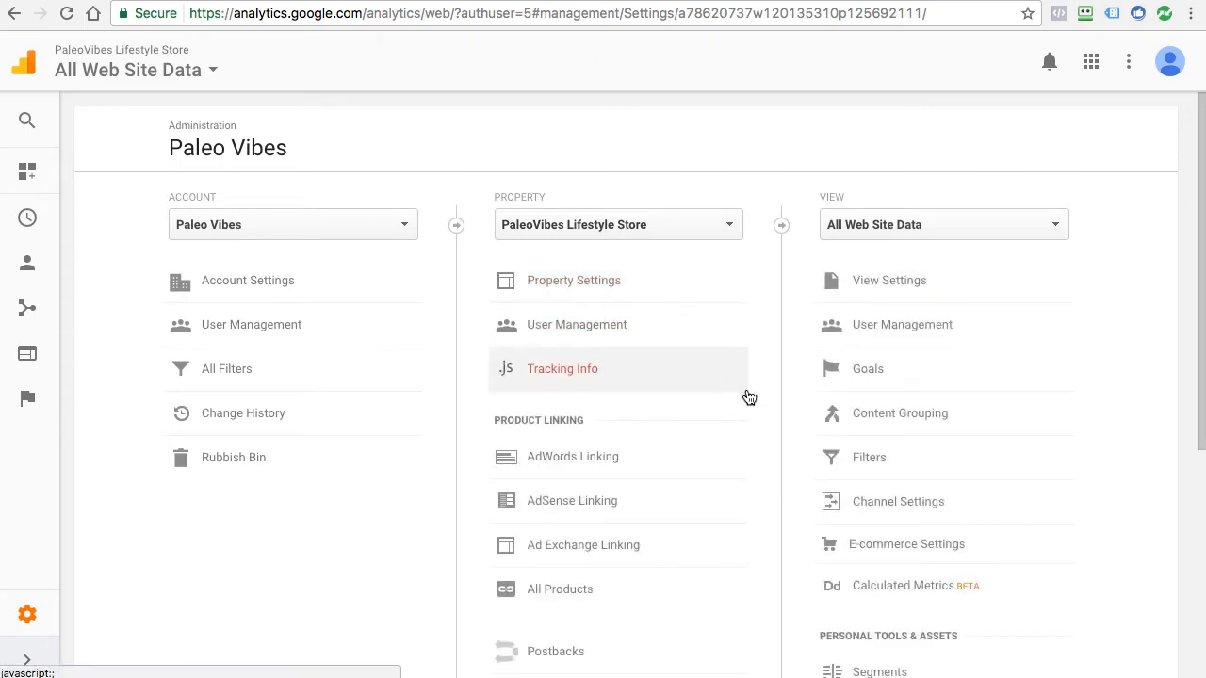
pyautogui.click(860, 374)
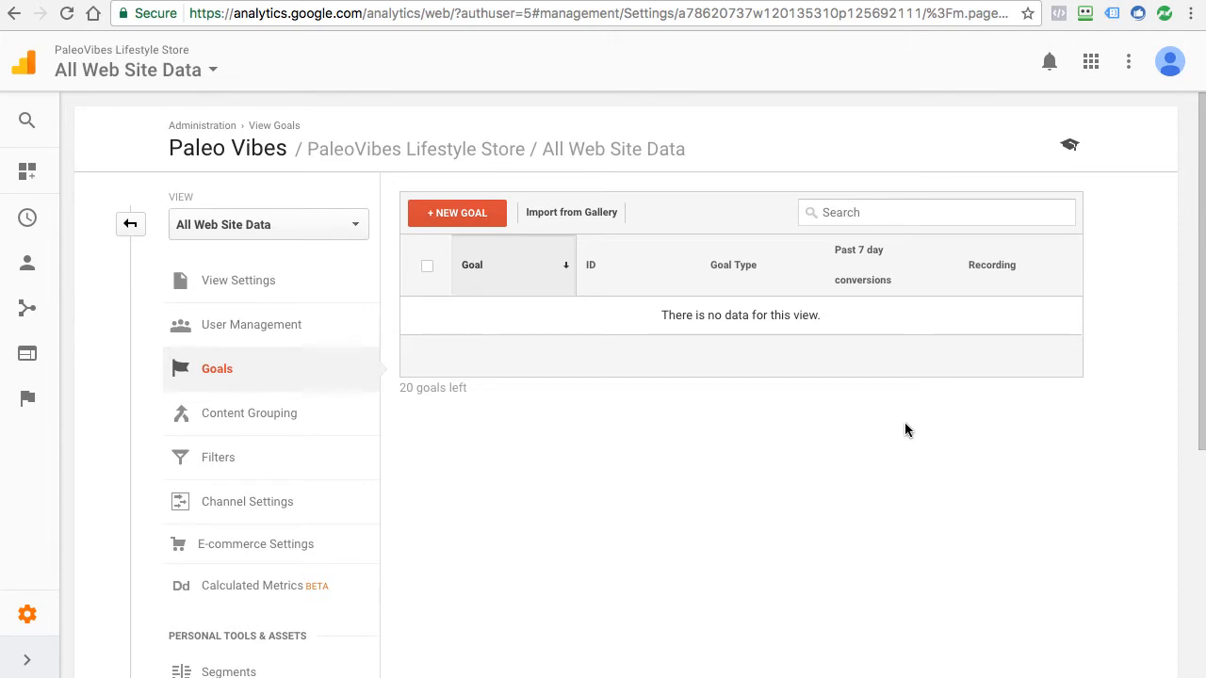
# - Start a new goal using the Custom set-up and continue to its description
pyautogui.click(471, 217)
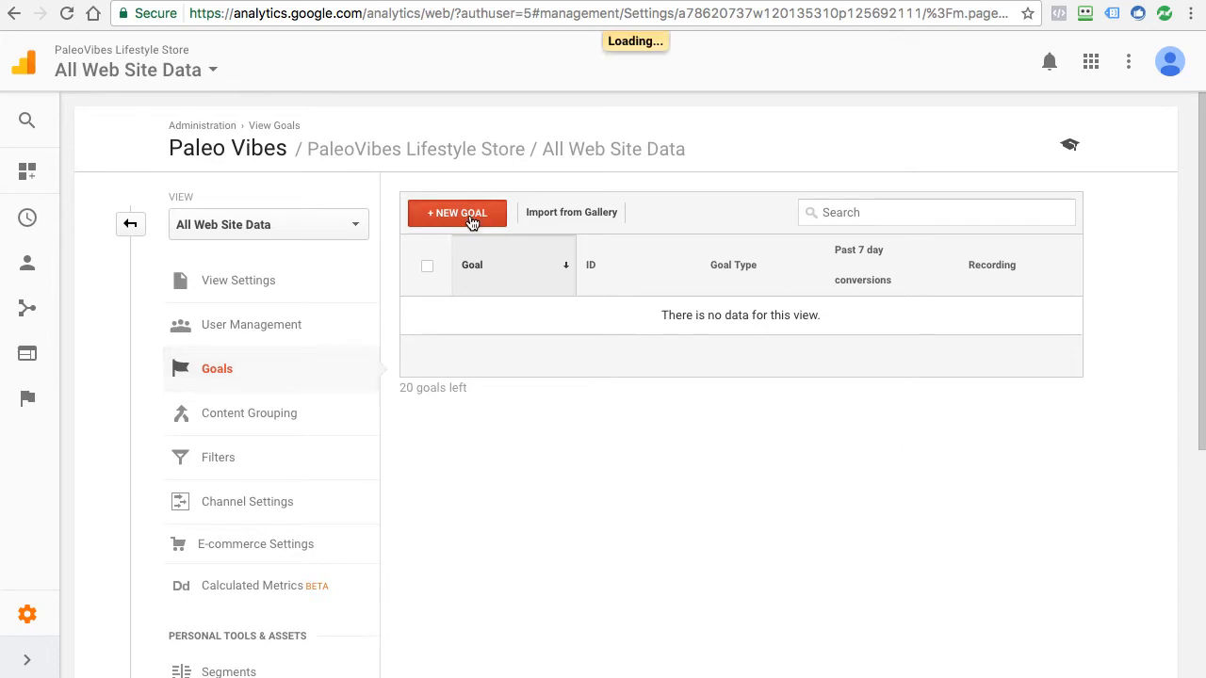
pyautogui.scroll(-5, 593, 396)
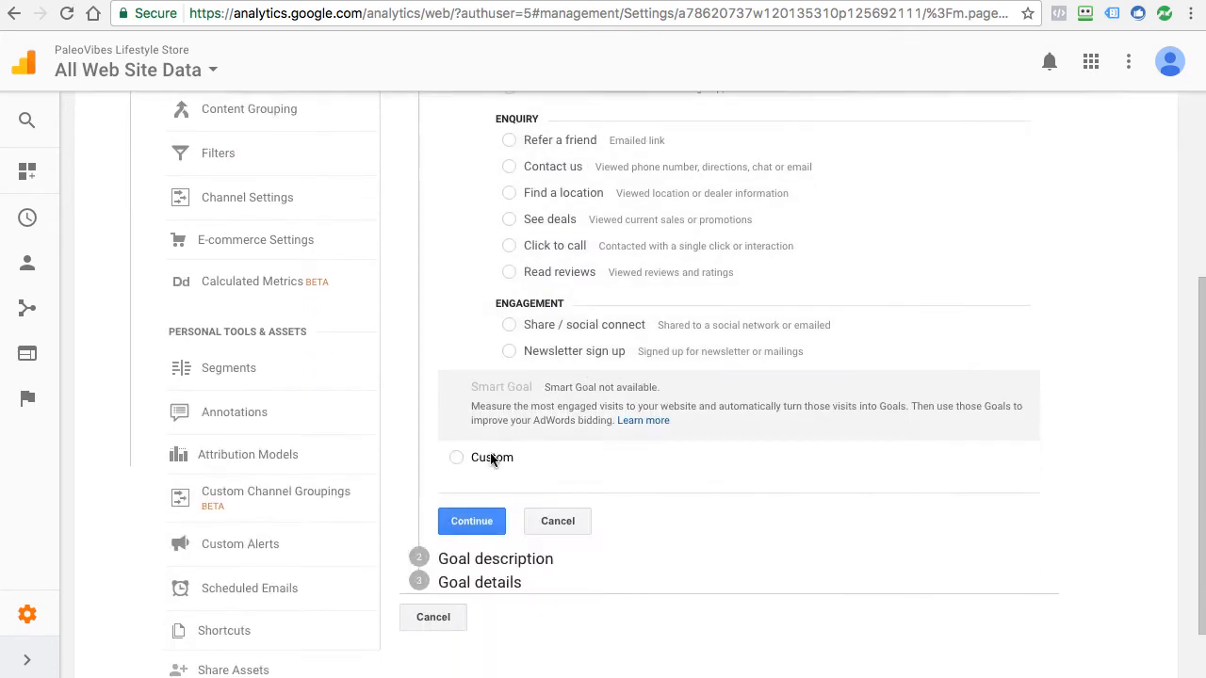
pyautogui.click(453, 458)
pyautogui.click(497, 519)
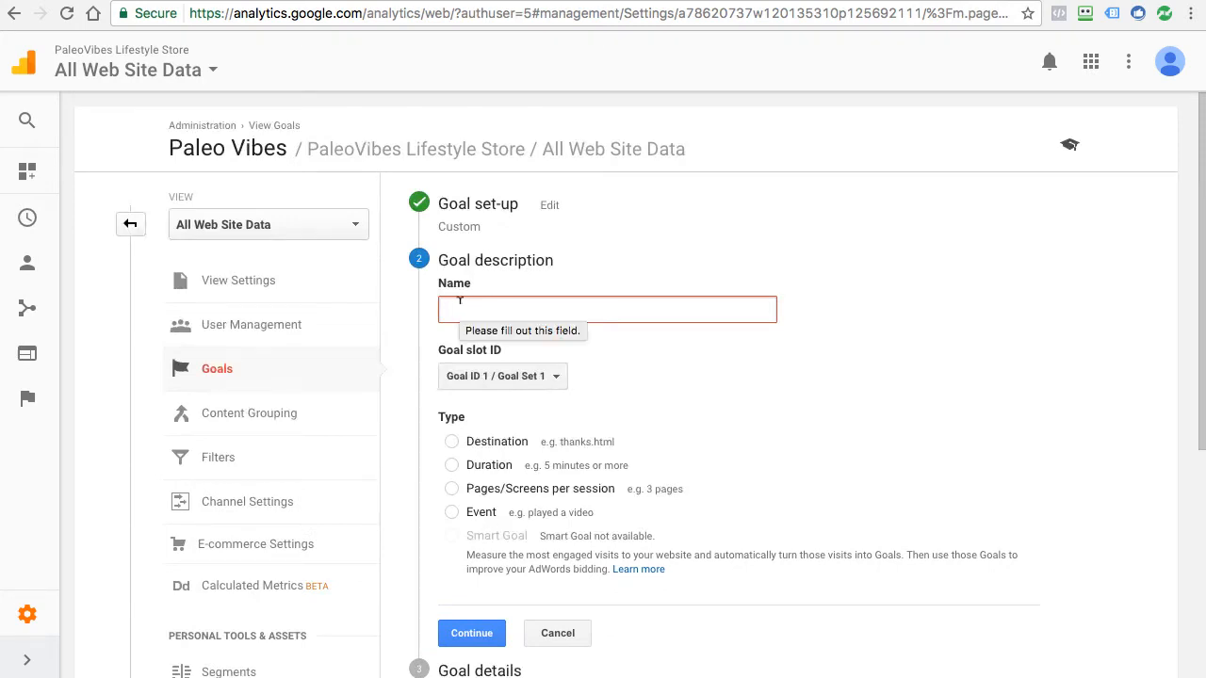
# - Name the goal "Desktop Store", set its type to Destination and continue to the goal details
pyautogui.write('Desktop Store')
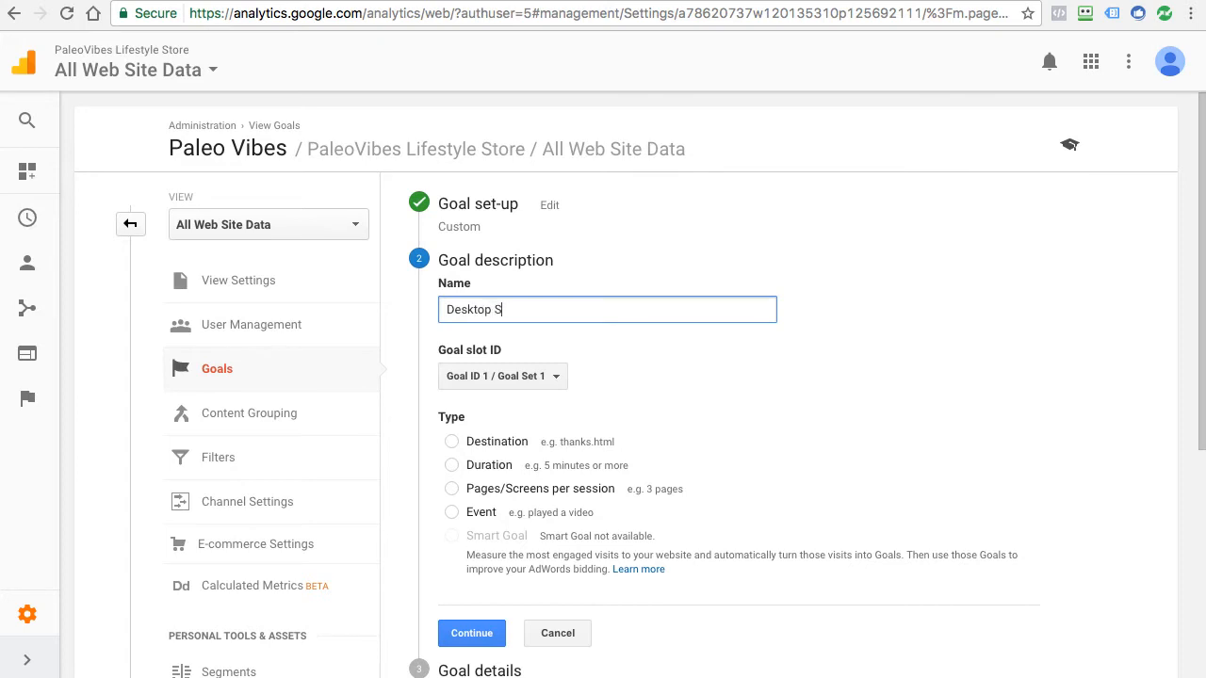
pyautogui.click(496, 454)
pyautogui.scroll(-1, 577, 483)
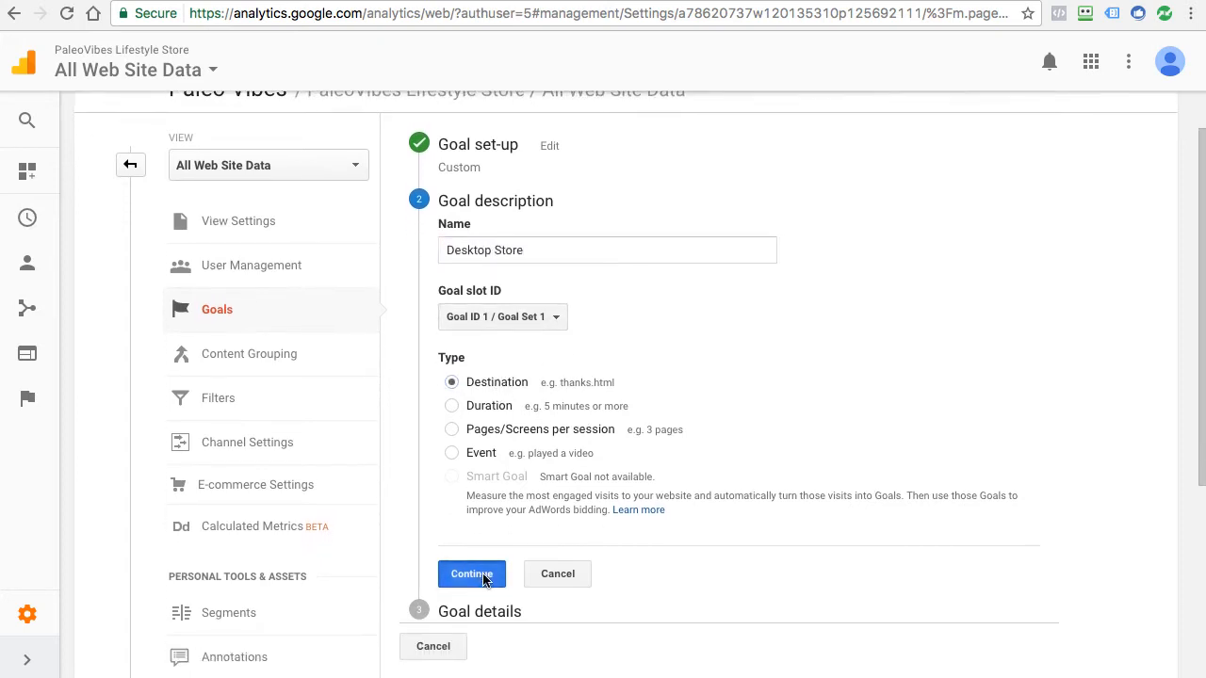
pyautogui.click(484, 573)
# - Set the goal's destination to match pages that begin with /thank-you/
pyautogui.click(574, 320)
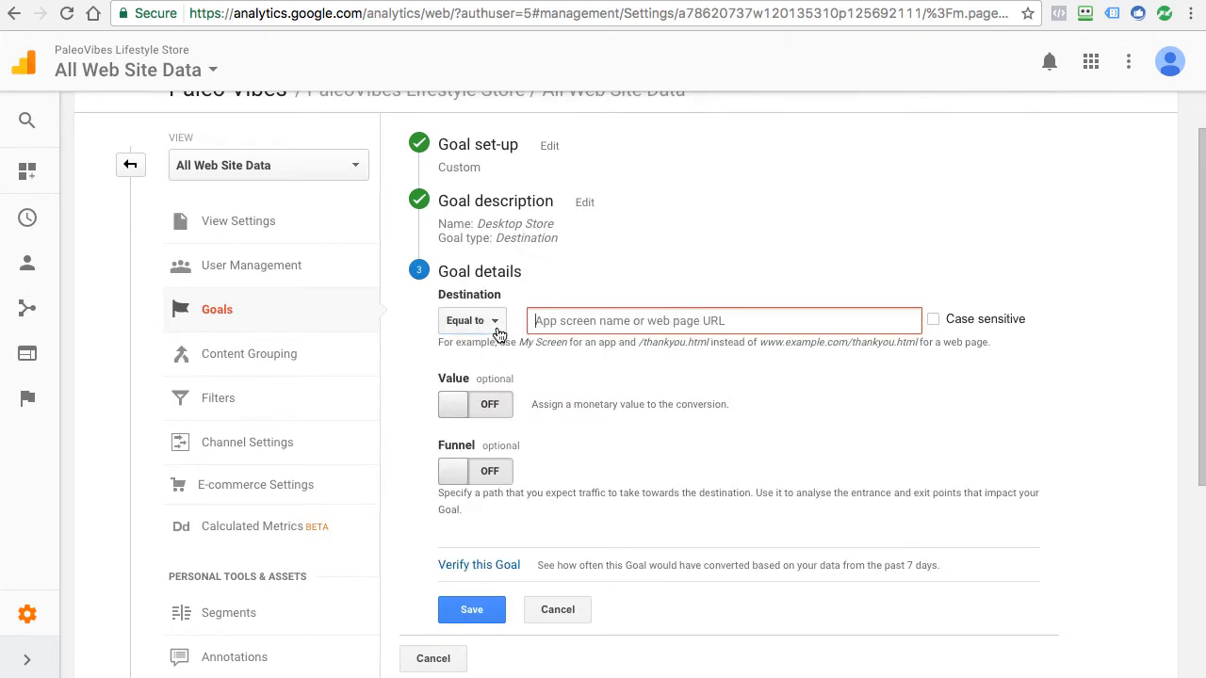
pyautogui.click(476, 321)
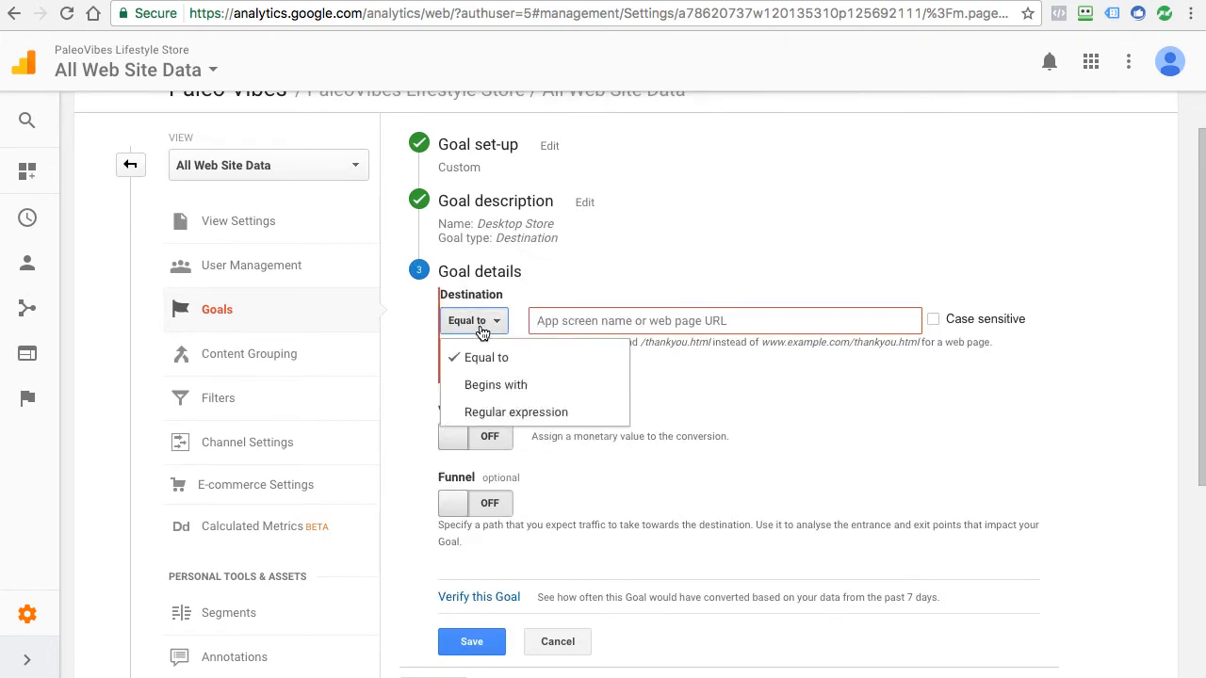
pyautogui.click(499, 386)
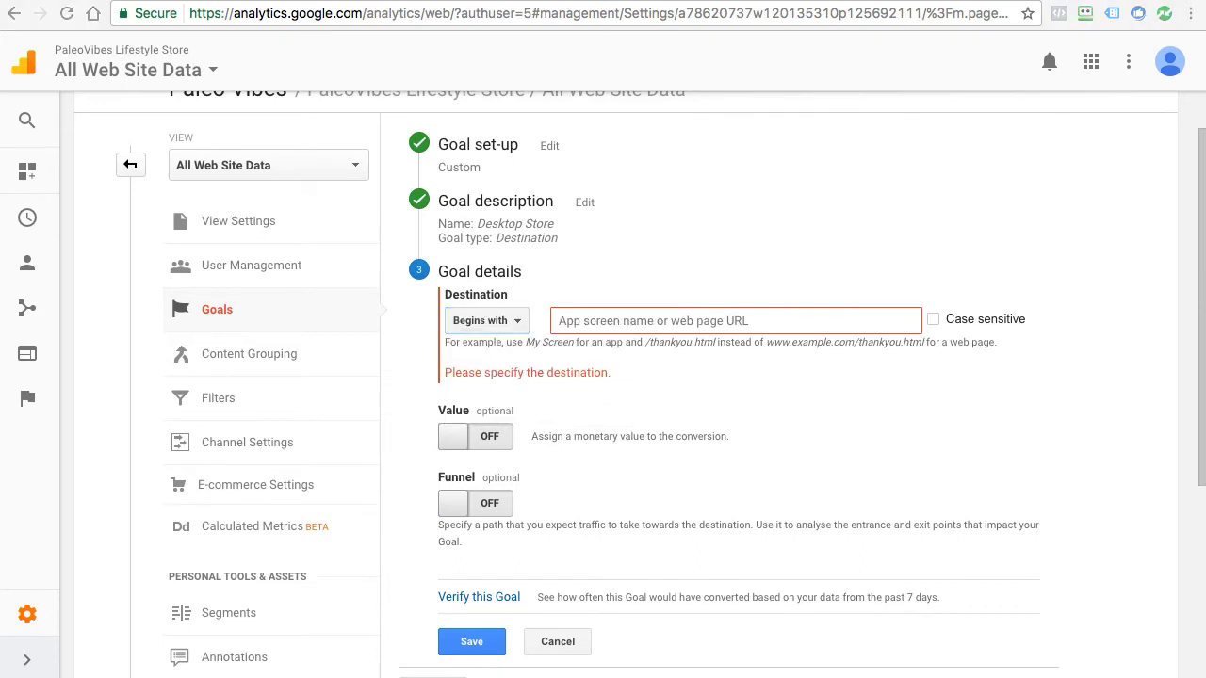
pyautogui.click(591, 320)
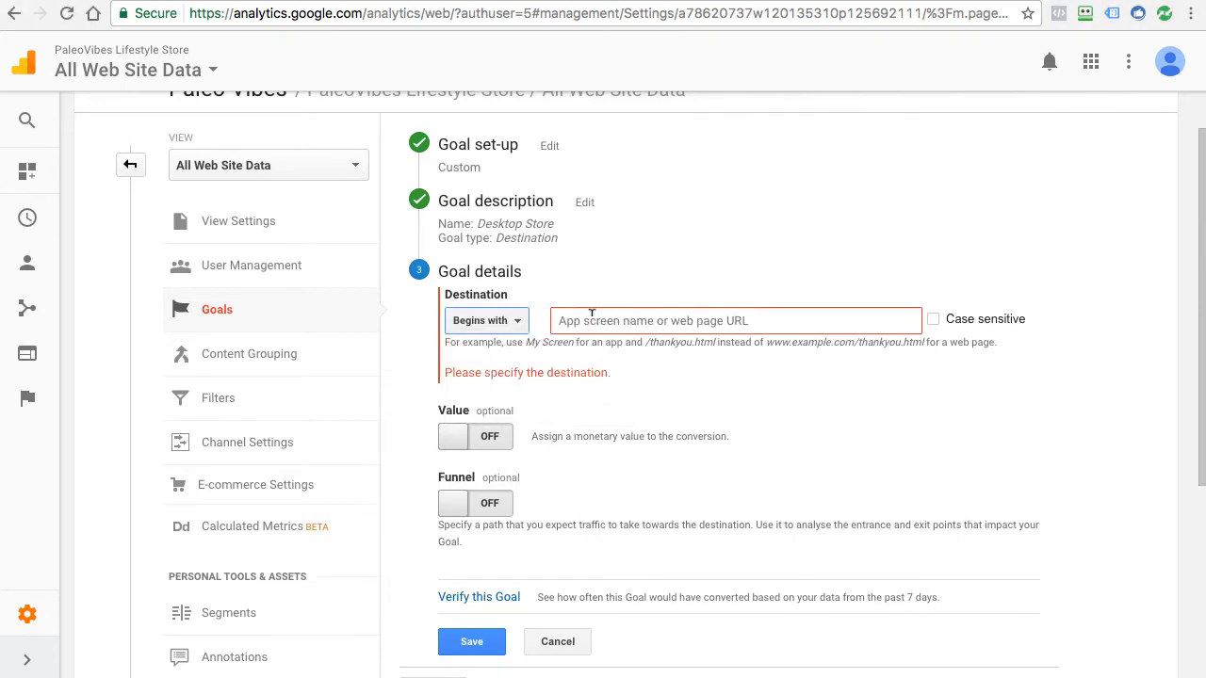
pyautogui.write('/thank-you/')
pyautogui.click(697, 389)
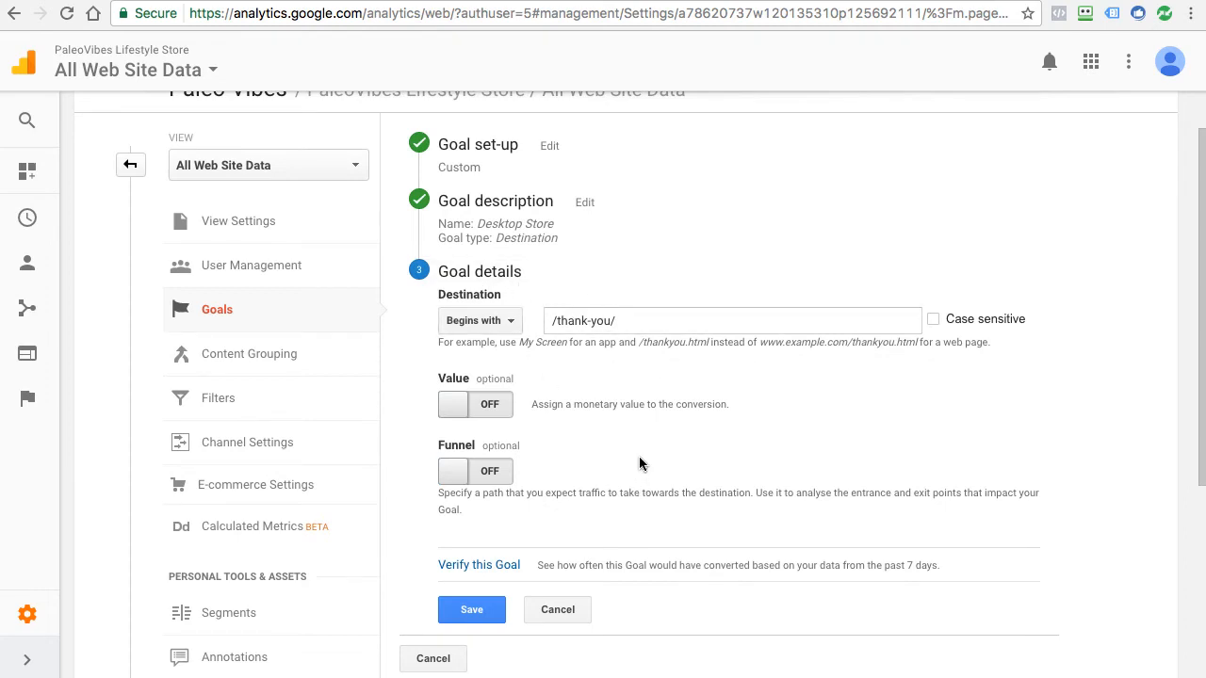
# - Enable the goal's funnel and define its first step as "Cart" with the page /cart
pyautogui.scroll(-2, 639, 464)
pyautogui.click(478, 354)
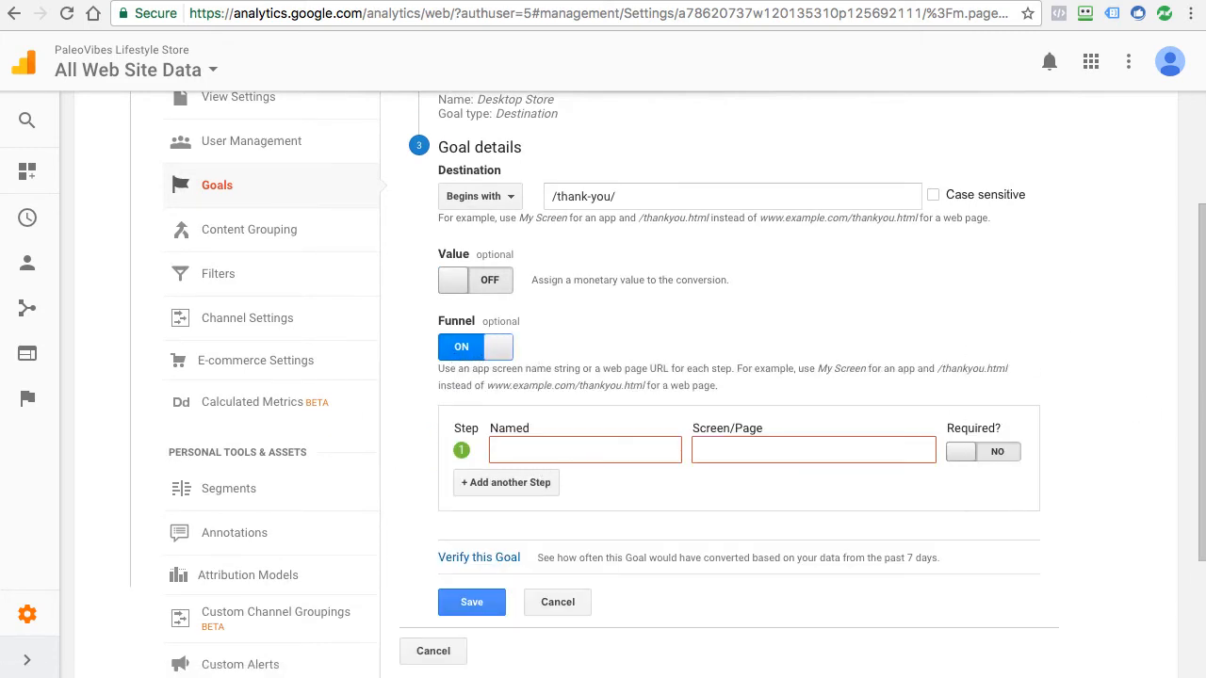
pyautogui.click(599, 451)
pyautogui.write('Cart')
pyautogui.press('Tab')
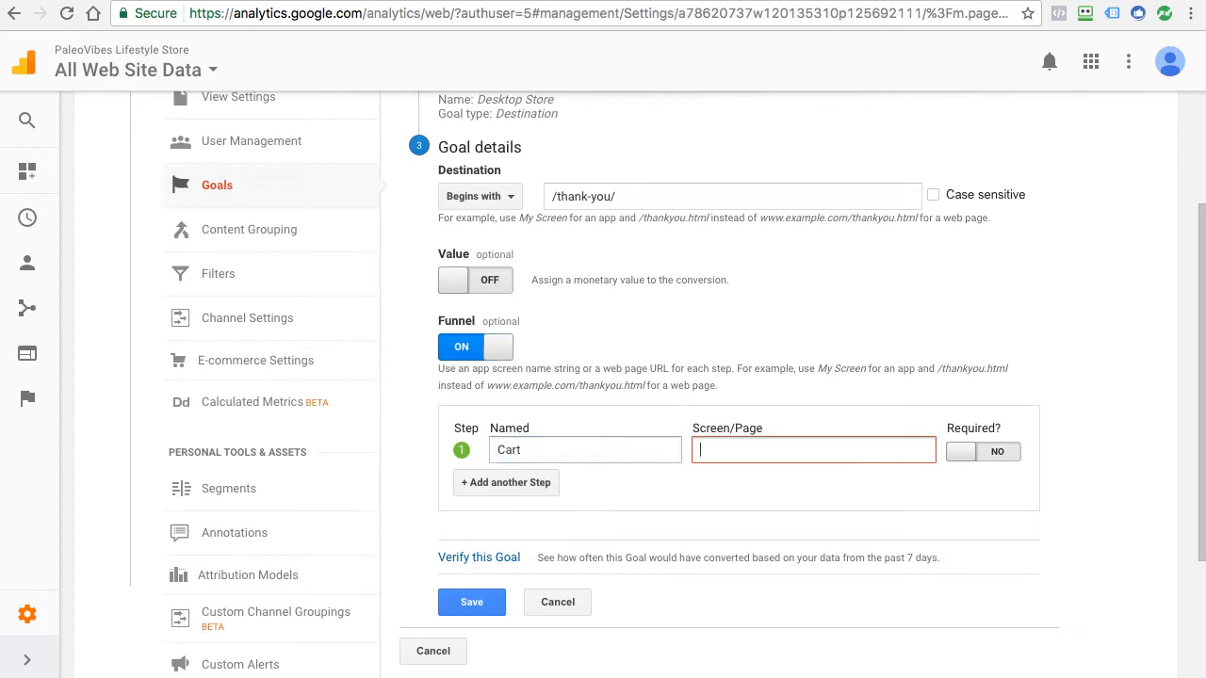
pyautogui.press('Tab')
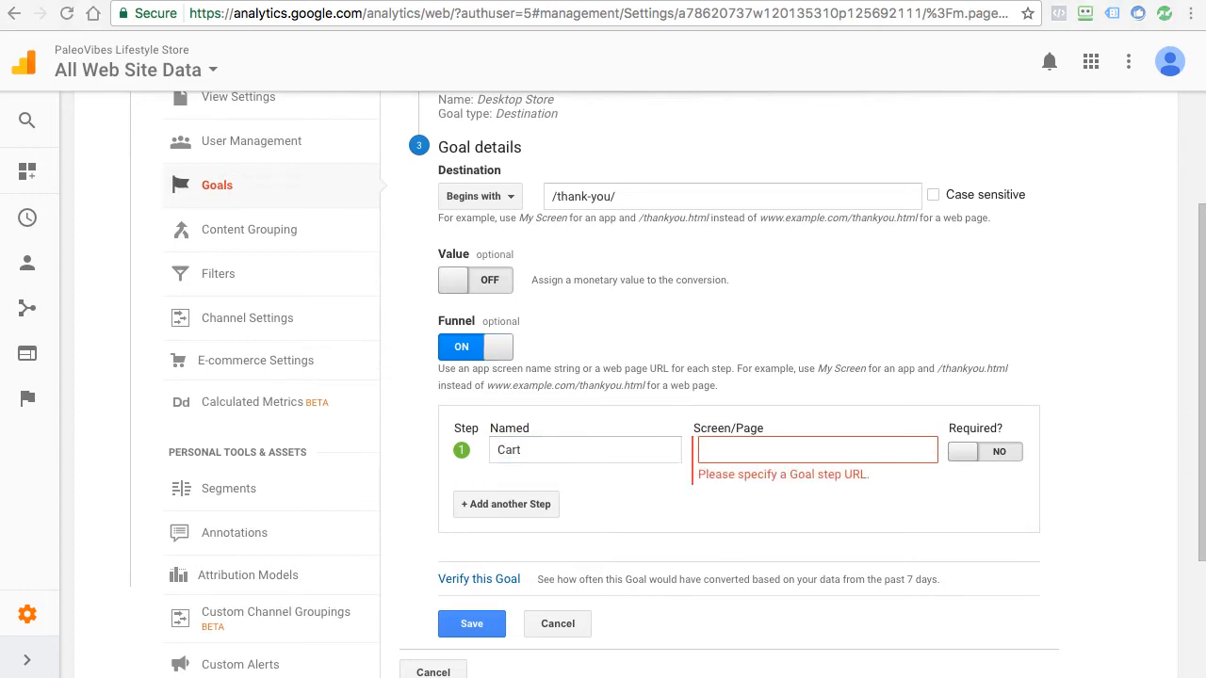
pyautogui.click(737, 450)
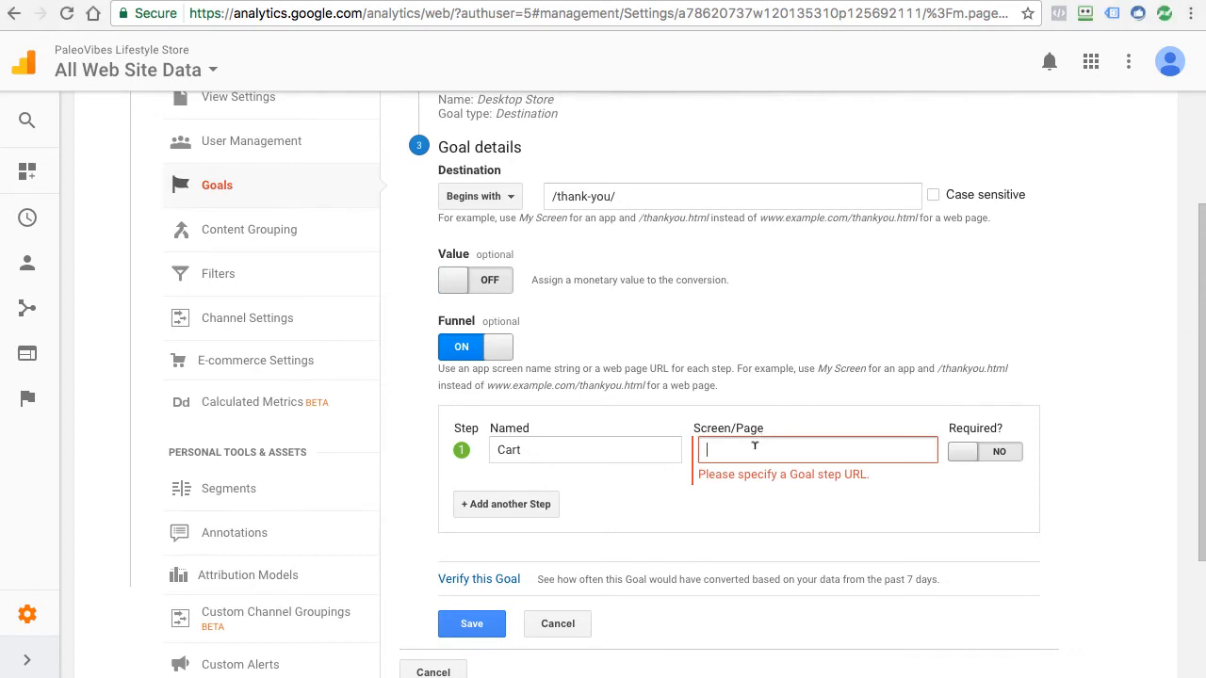
pyautogui.write('/cart')
# - Add a second funnel step named "Initiate Checkout" with the page /checkout
pyautogui.click(554, 484)
pyautogui.click(557, 478)
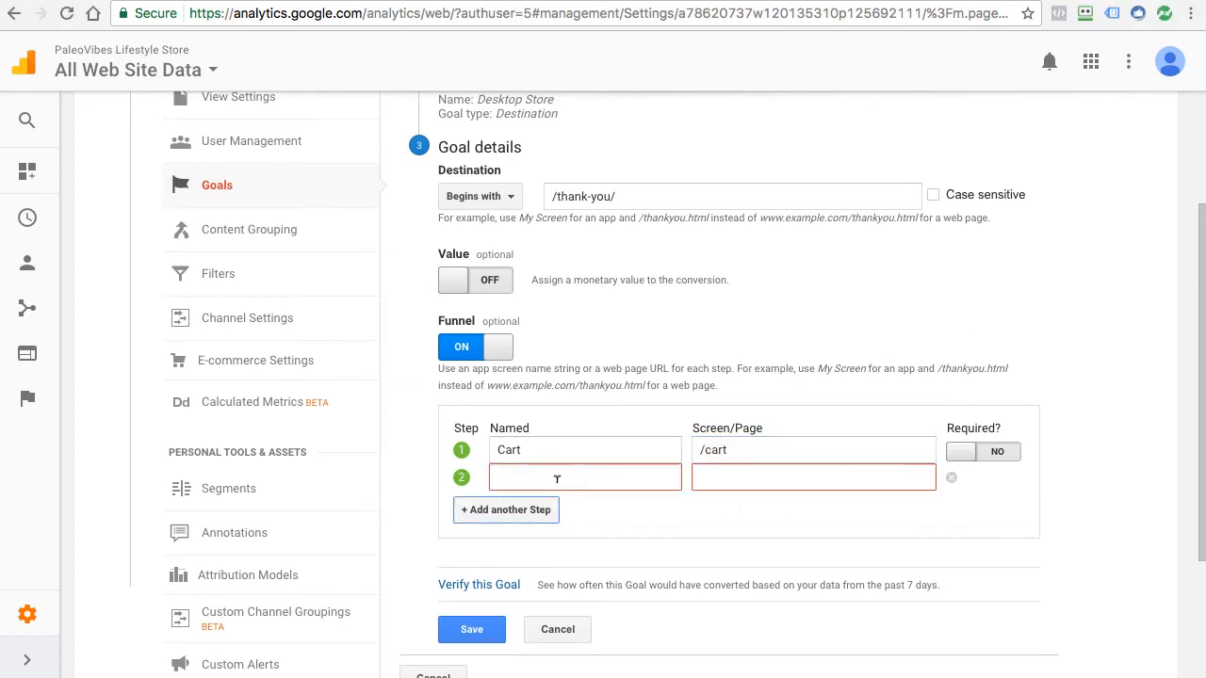
pyautogui.write('Check')
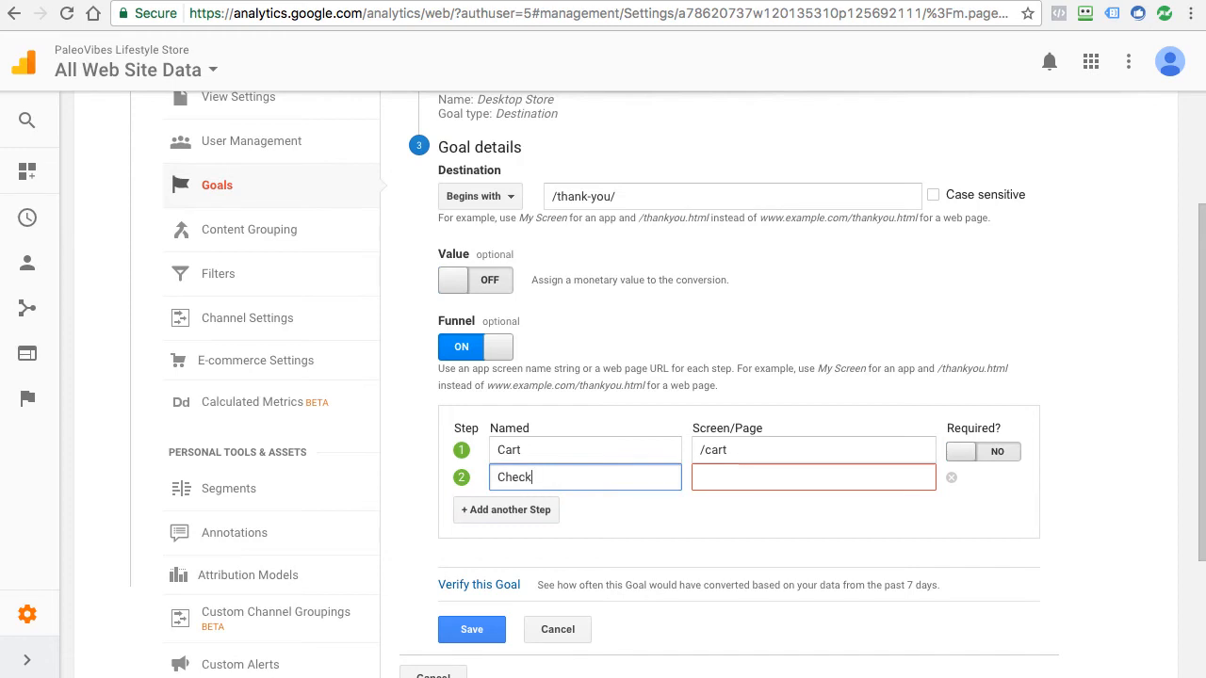
pyautogui.write('out')
pyautogui.moveTo(551, 477); pyautogui.dragTo(493, 473)
pyautogui.moveTo(497, 475); pyautogui.dragTo(551, 476)
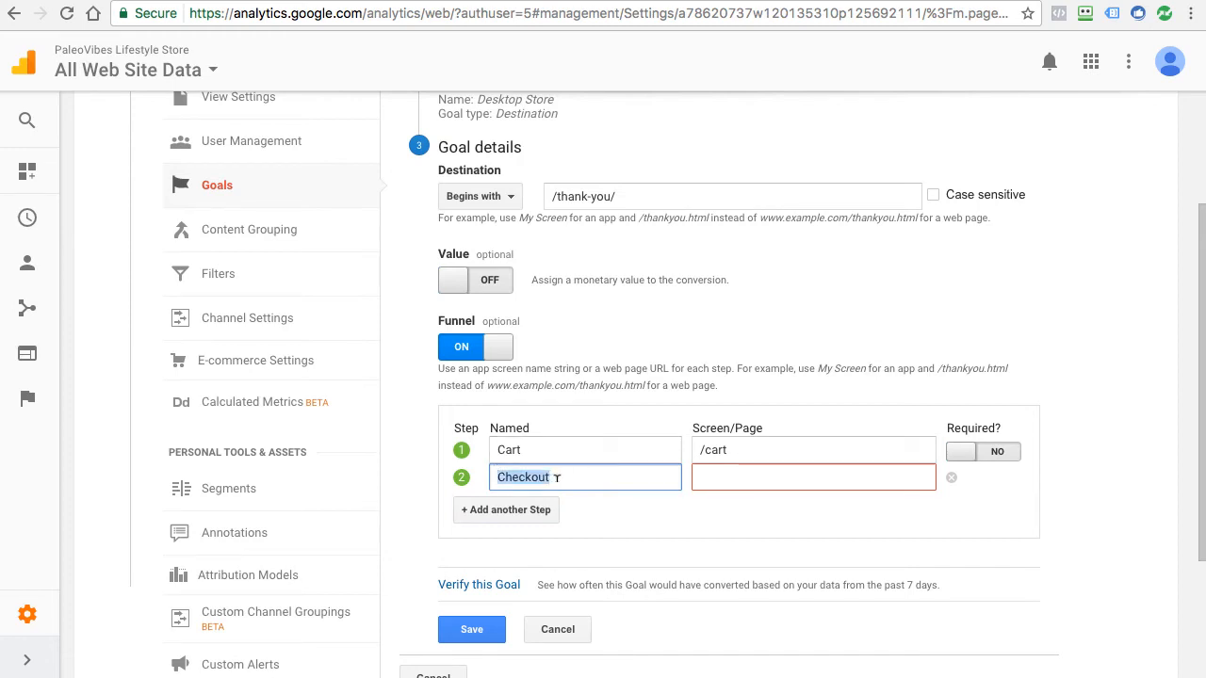
pyautogui.write('Initi')
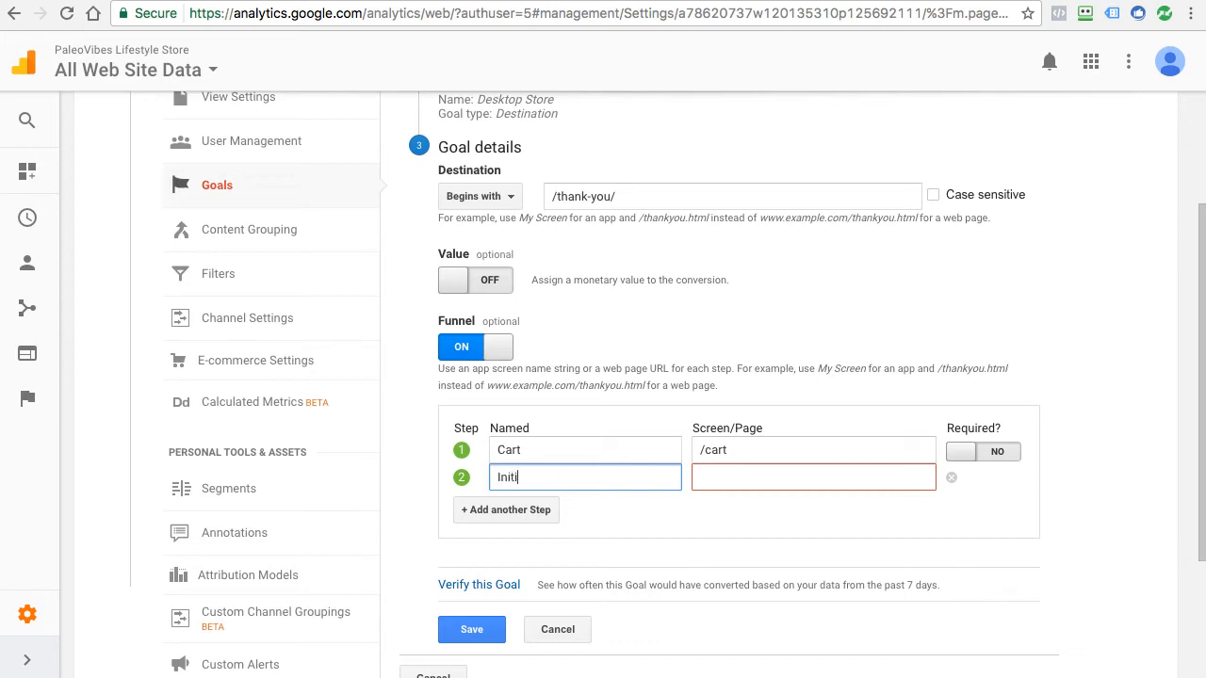
pyautogui.write('ate Checkout')
pyautogui.press('Tab')
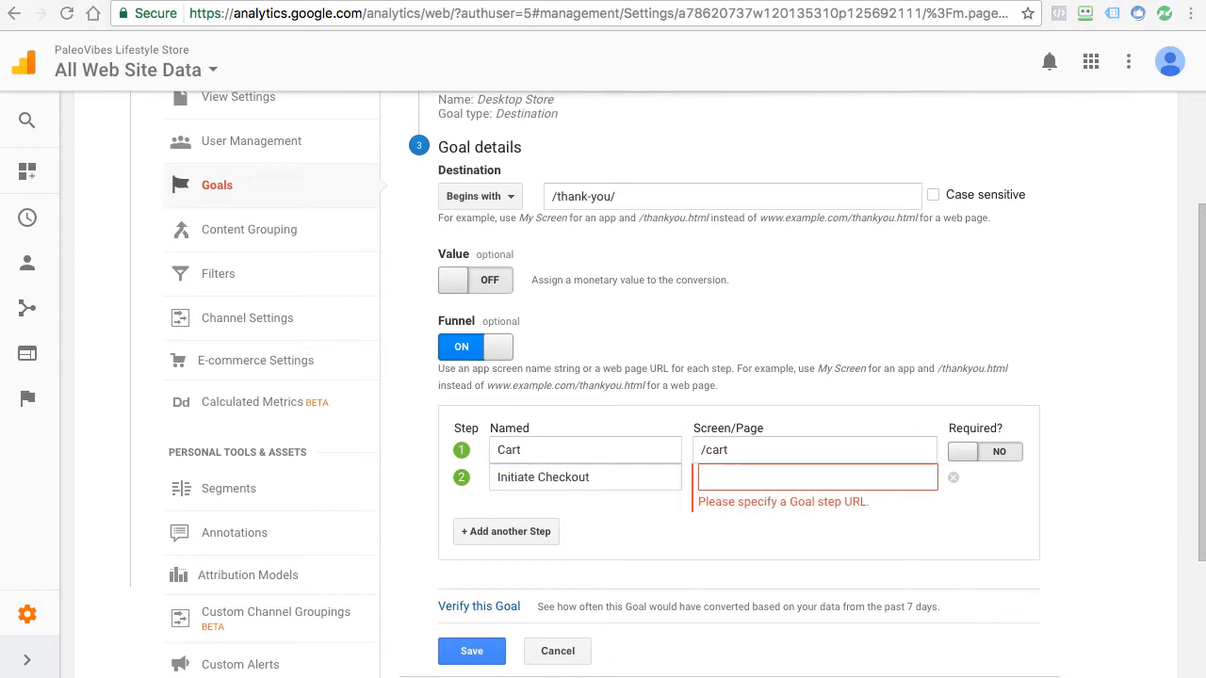
pyautogui.click(735, 476)
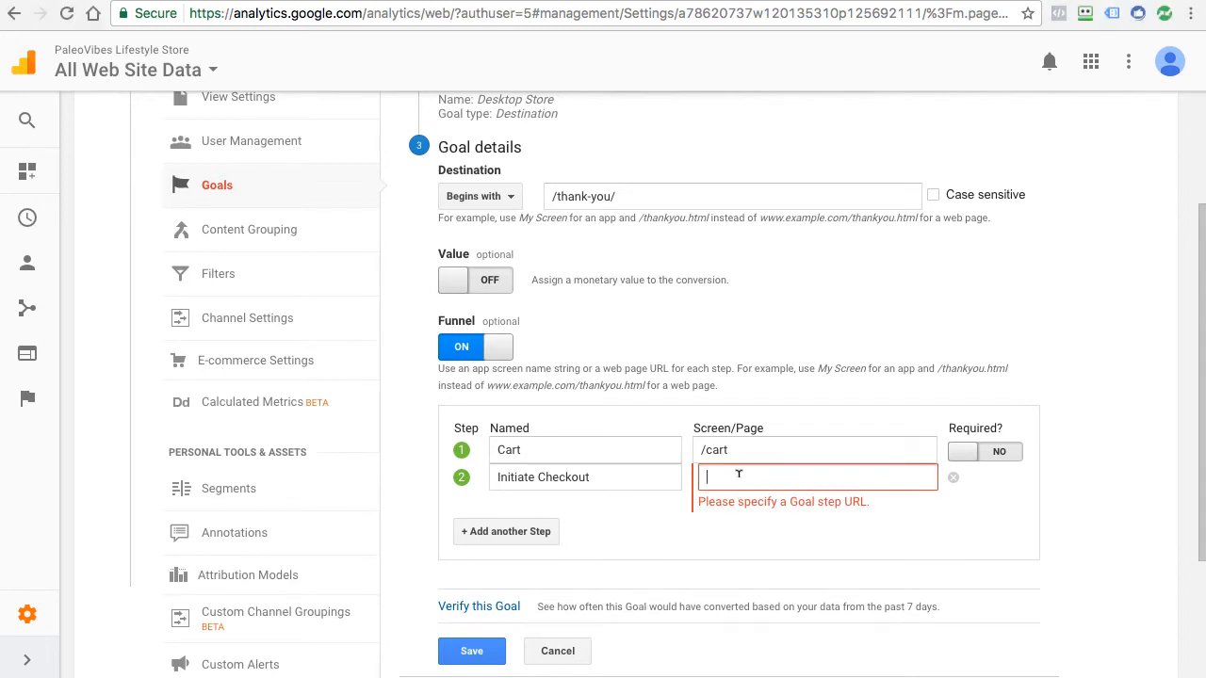
pyautogui.write('/checkout')
# - Add a third funnel step named "Payments" with the page /checkout/payment/
pyautogui.click(527, 518)
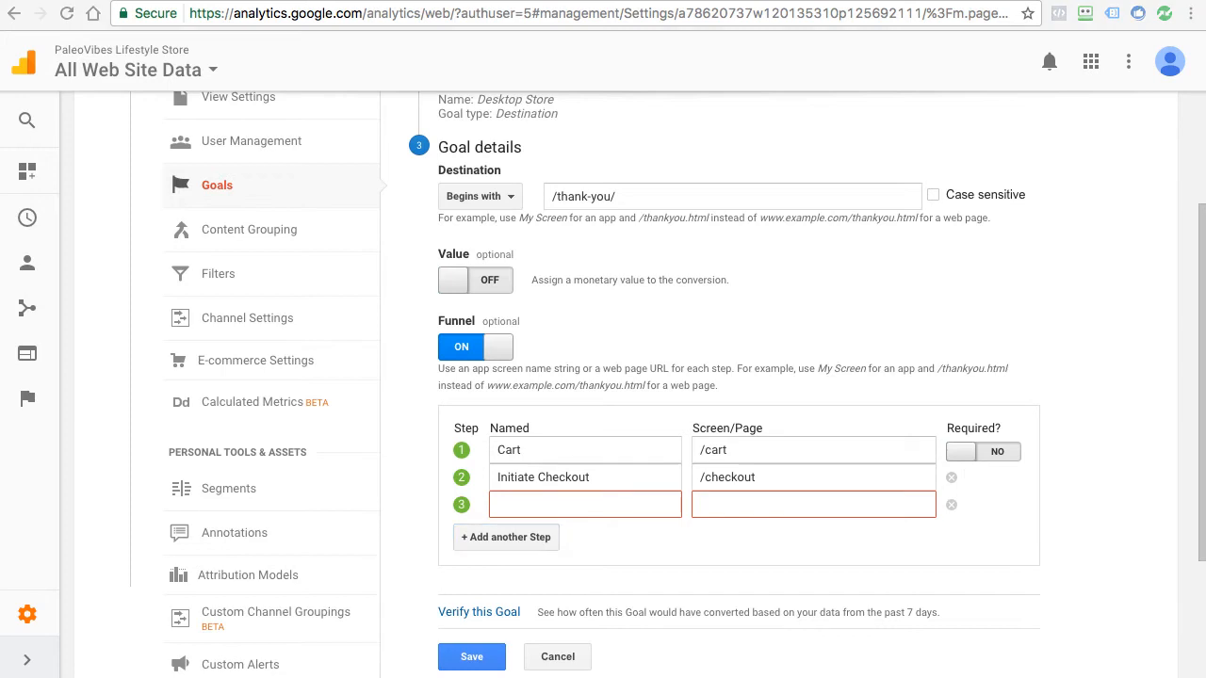
pyautogui.click(766, 499)
pyautogui.write('/checkout/payment/')
pyautogui.click(630, 502)
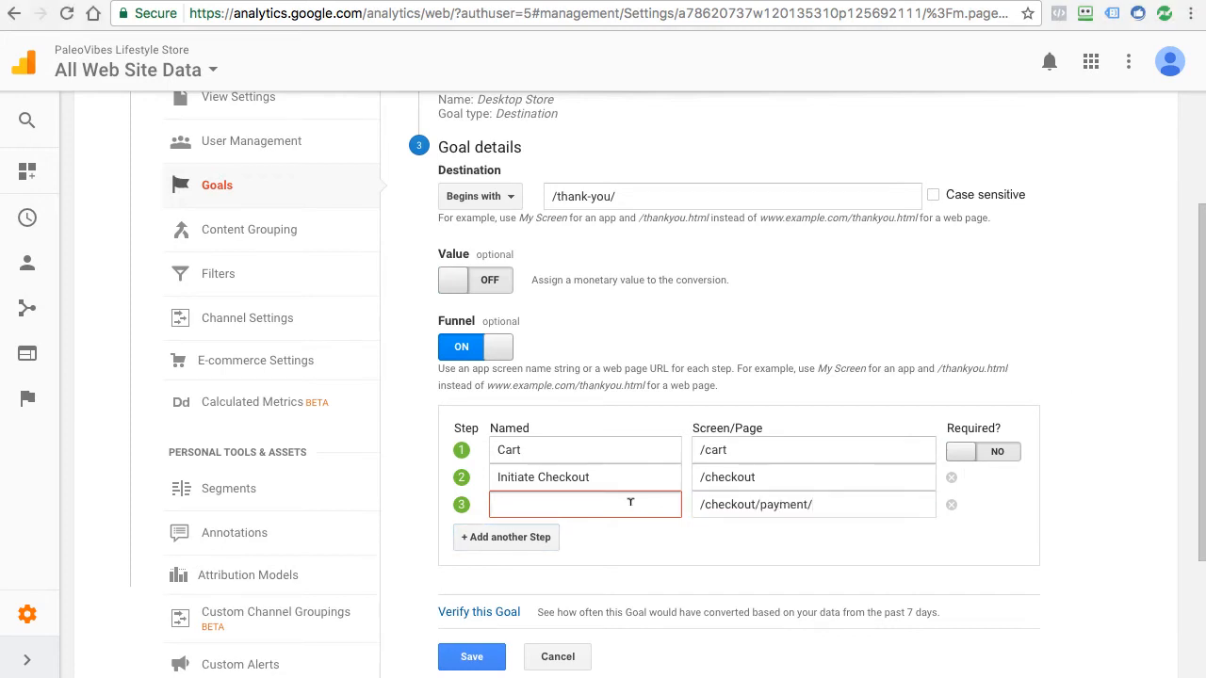
pyautogui.write('Payments')
pyautogui.click(653, 528)
# - Verify the goal against the past 7 days of data and review its destination and funnel steps
pyautogui.scroll(-3, 727, 546)
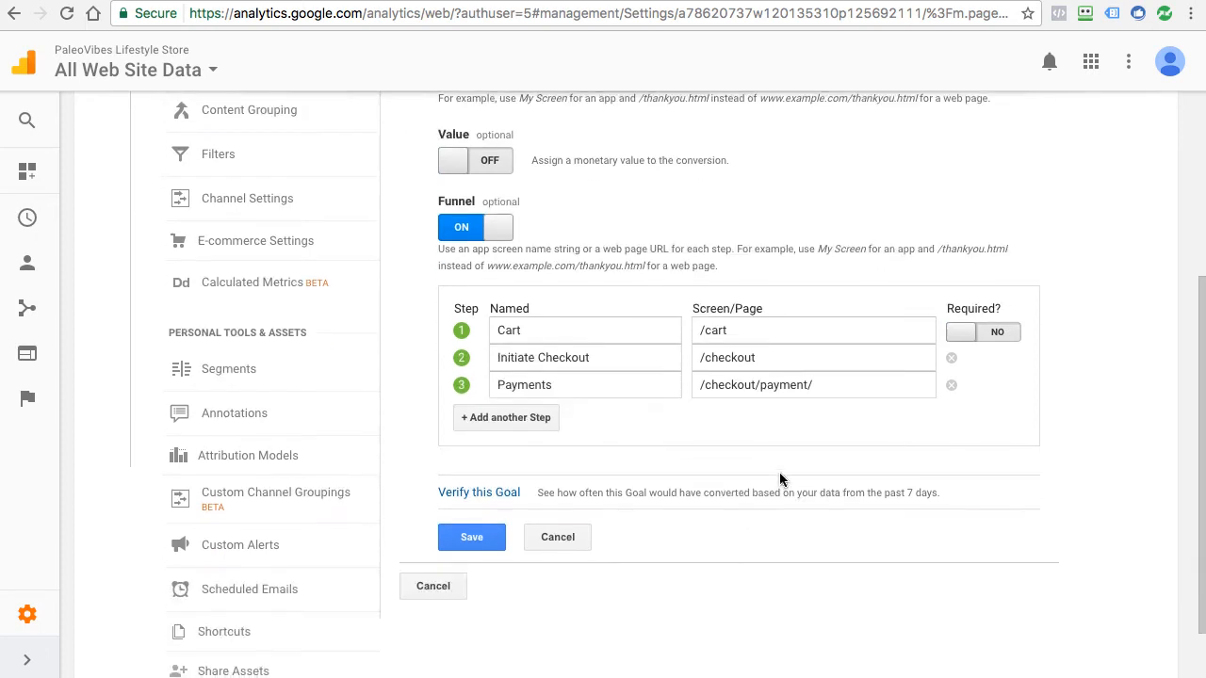
pyautogui.click(509, 493)
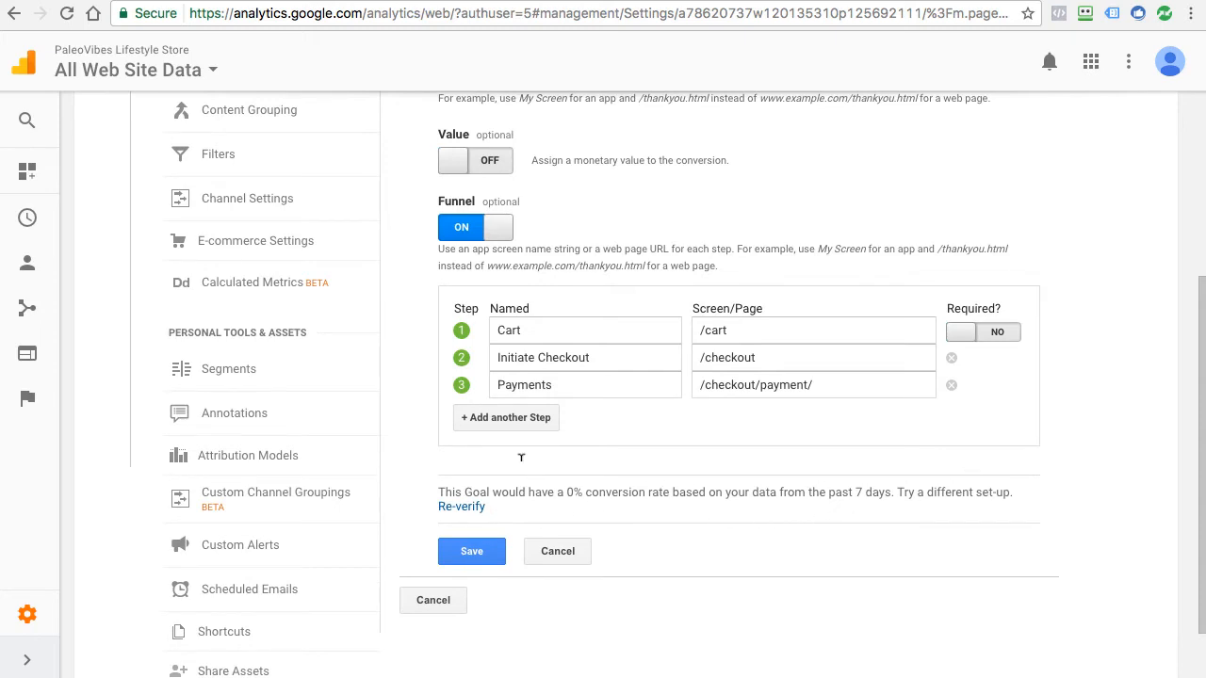
pyautogui.scroll(4, 753, 377)
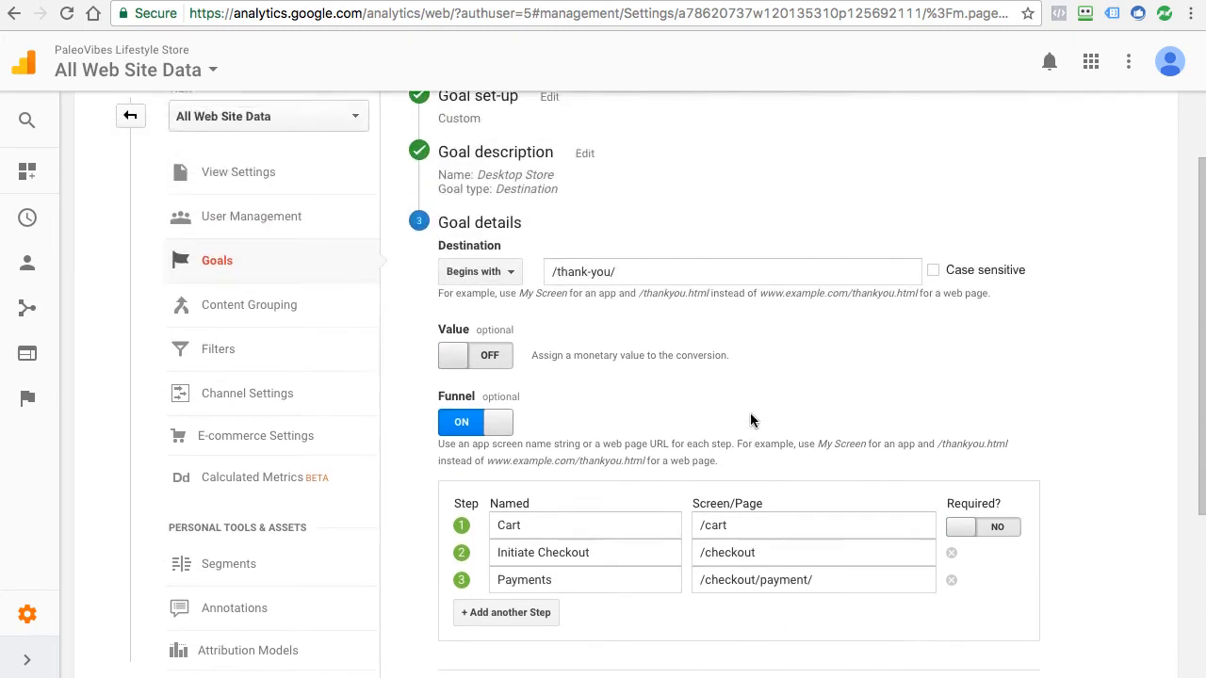
pyautogui.scroll(-2, 750, 420)
pyautogui.scroll(-2, 697, 555)
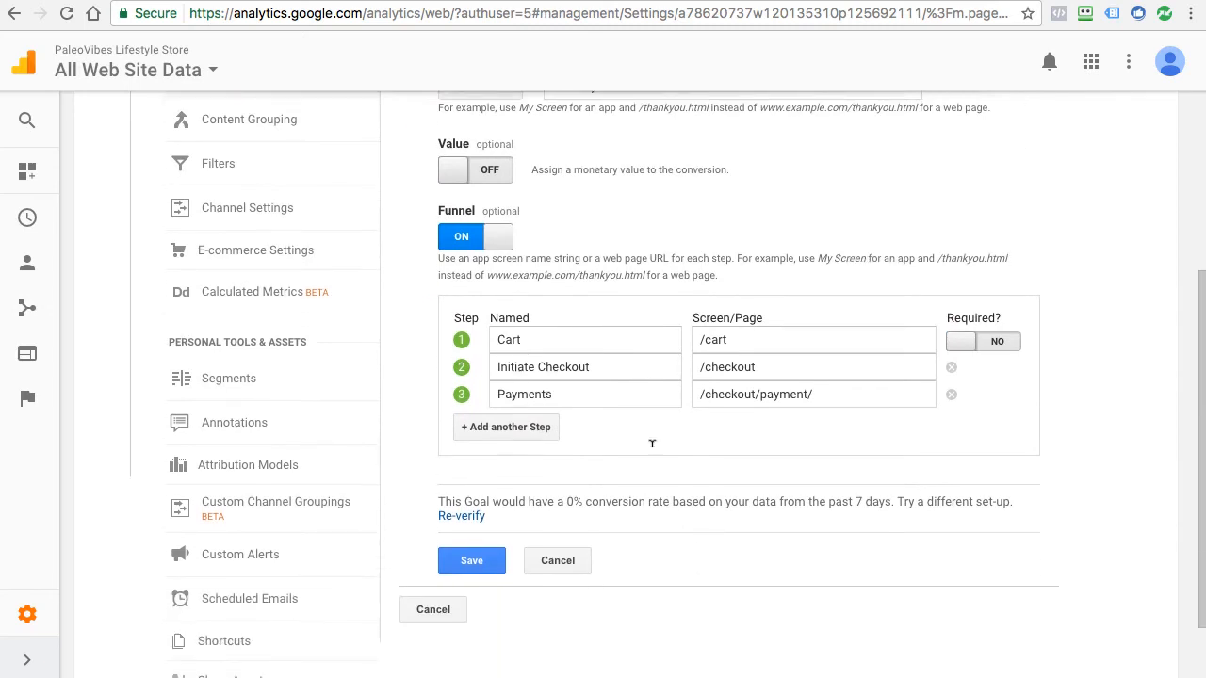
pyautogui.doubleClick(500, 339)
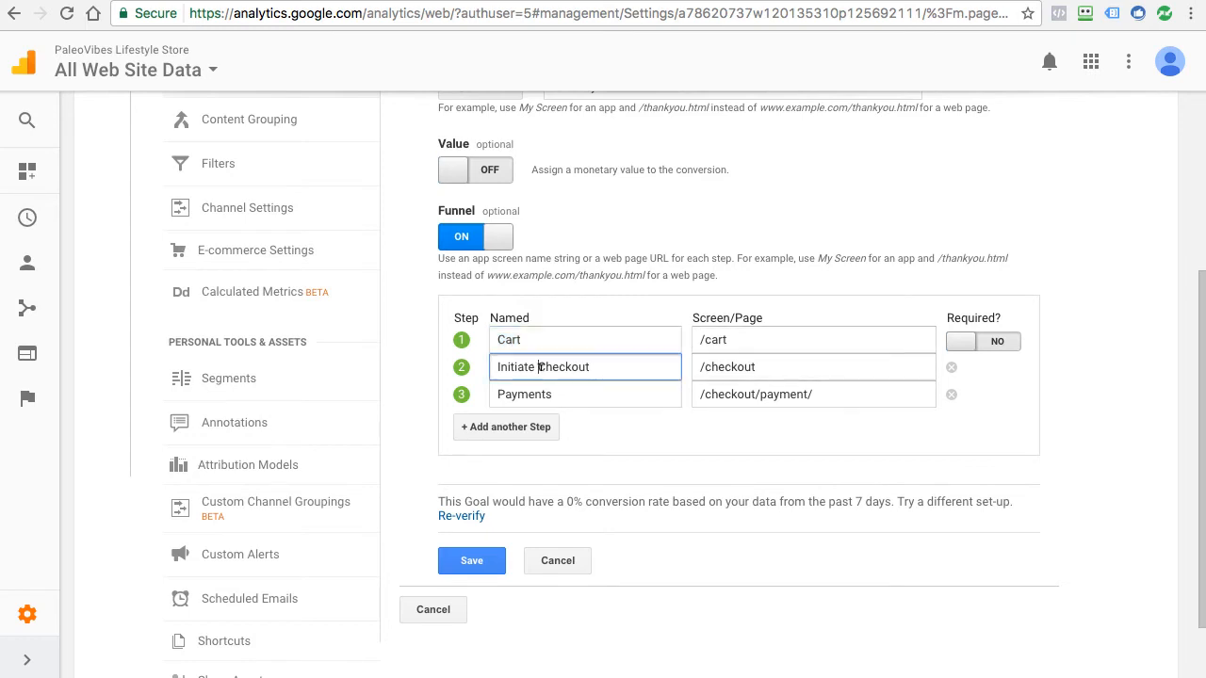
# - Recheck the "Initiate Checkout" and "Payments" funnel steps, then save the goal and finish its setup
pyautogui.tripleClick(573, 367)
pyautogui.doubleClick(735, 368)
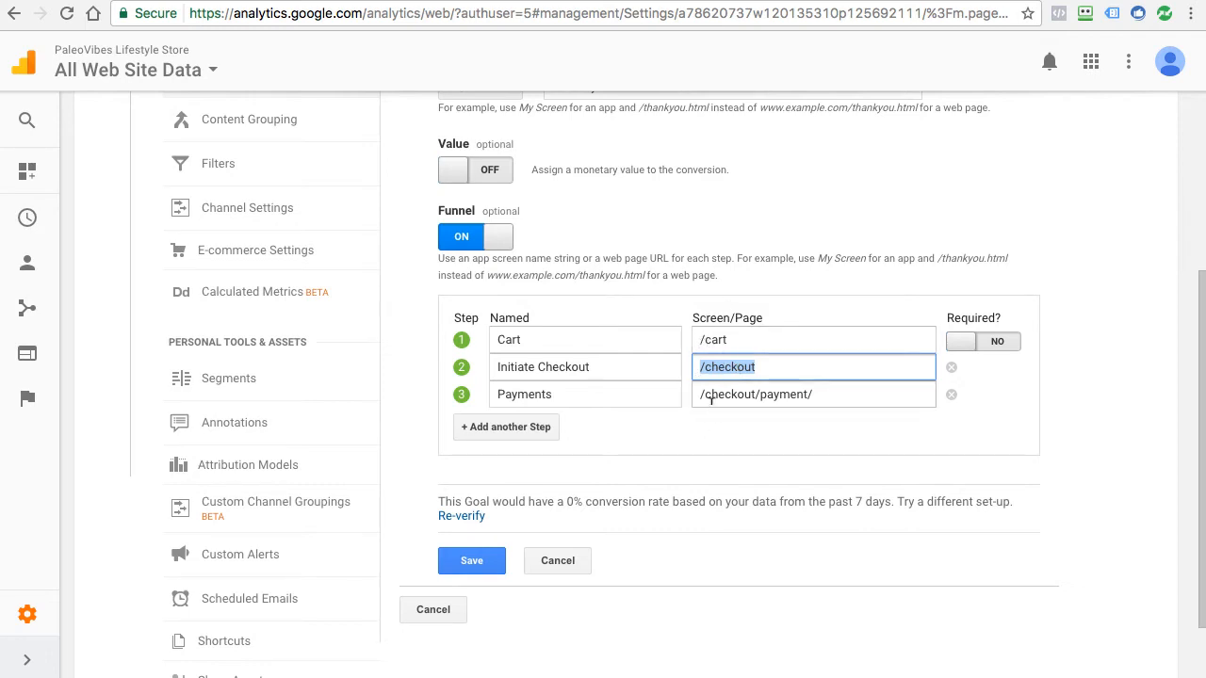
pyautogui.click(572, 400)
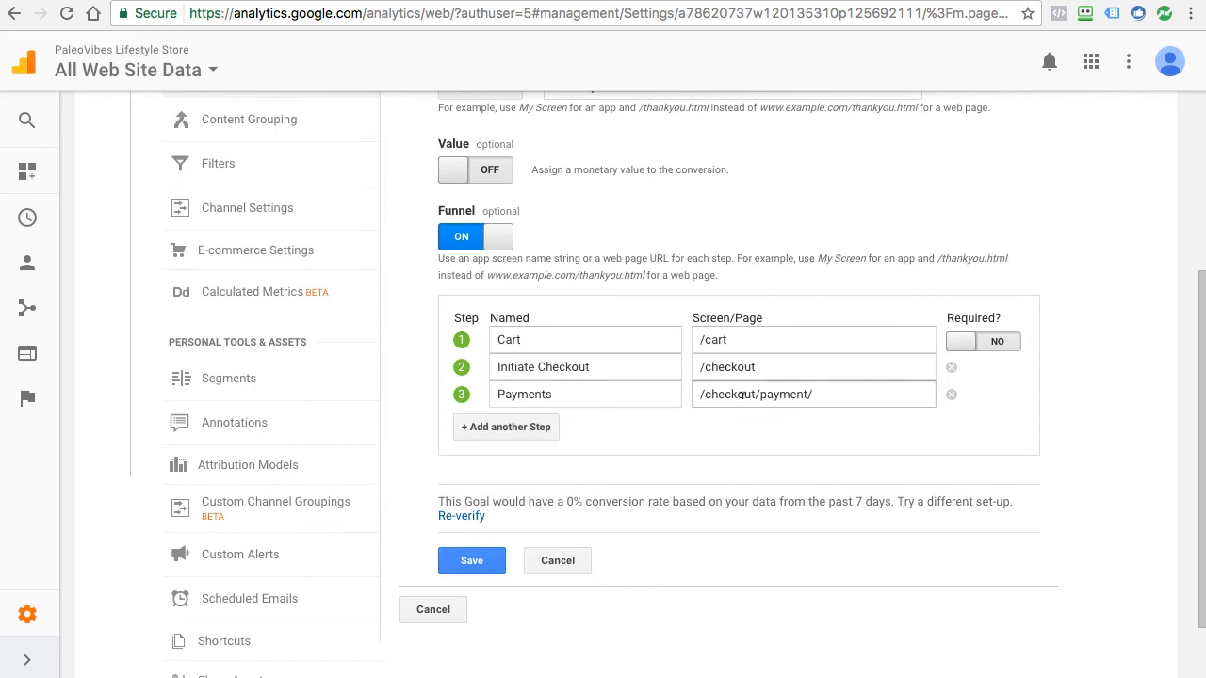
pyautogui.doubleClick(562, 395)
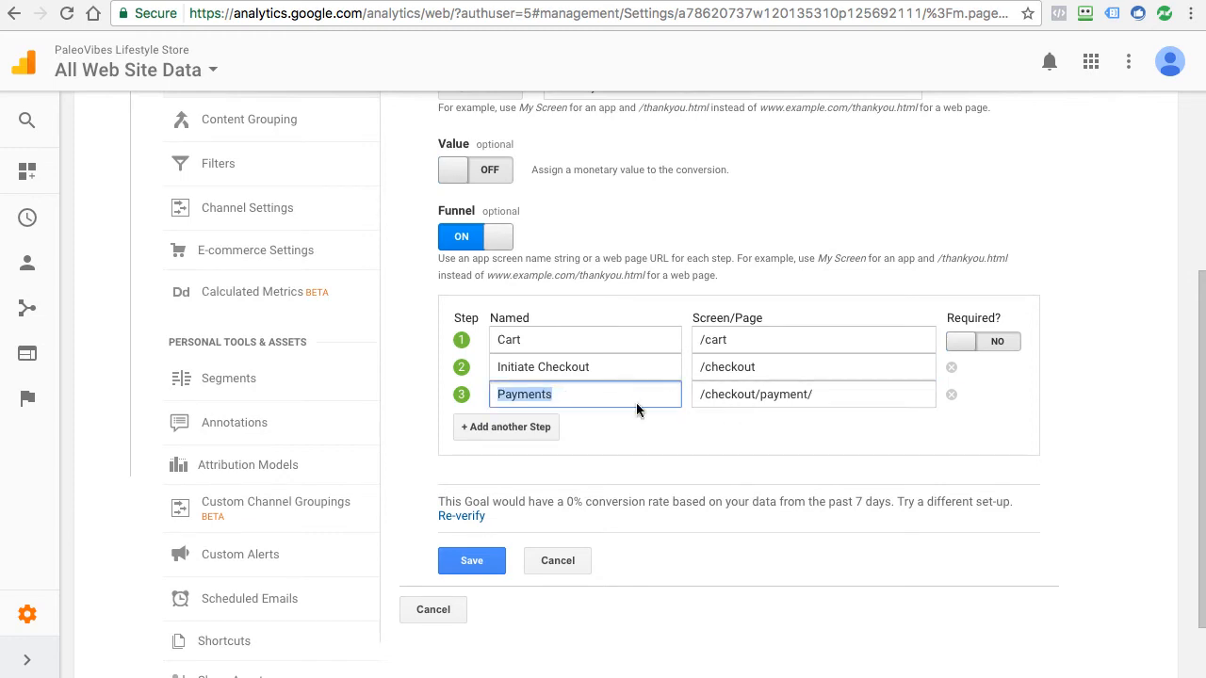
pyautogui.click(684, 419)
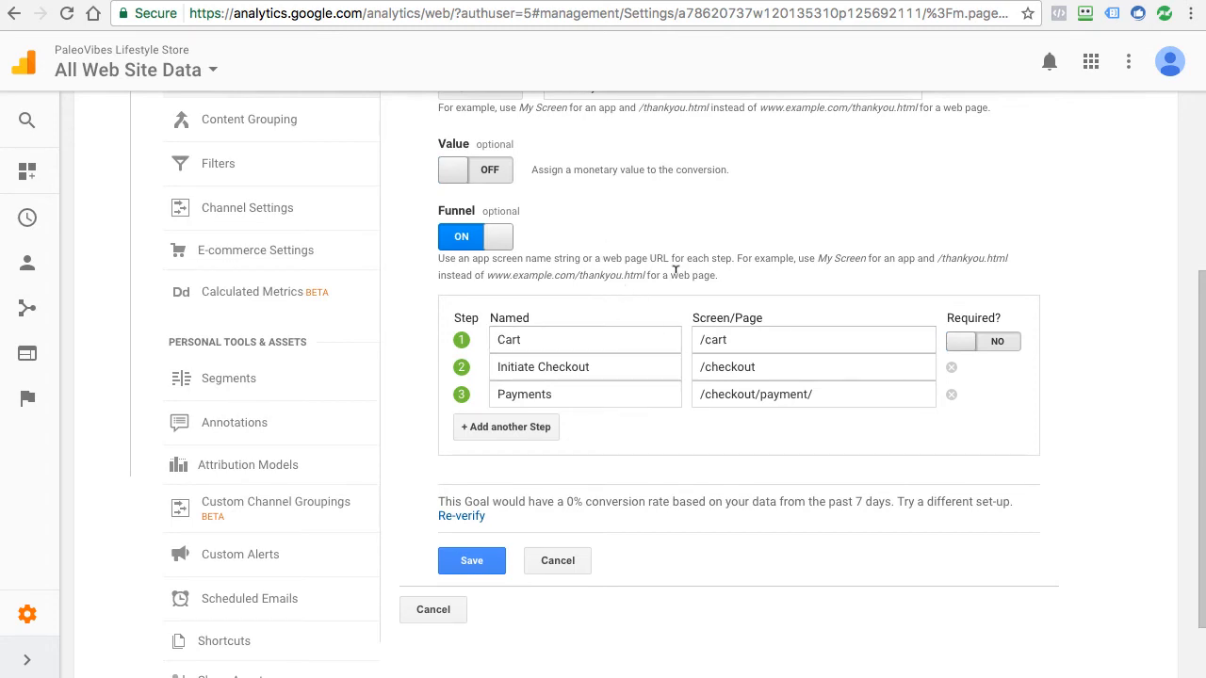
pyautogui.scroll(3, 620, 369)
pyautogui.scroll(-4, 617, 372)
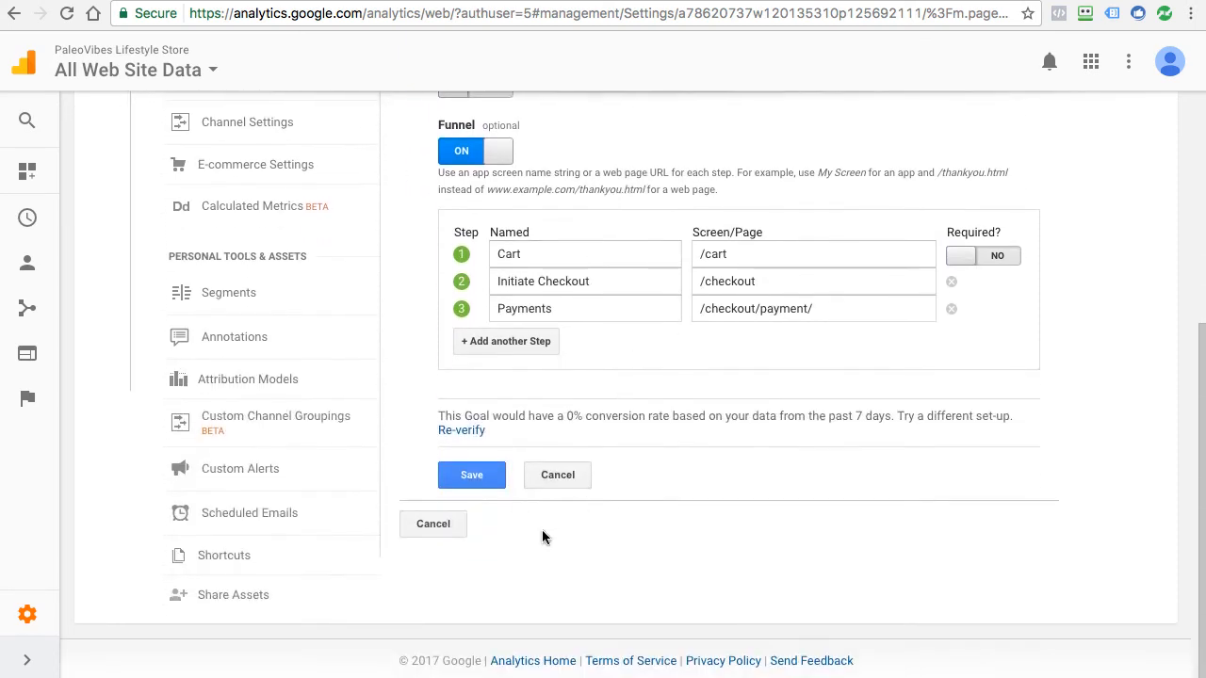
pyautogui.click(468, 488)
pyautogui.click(460, 380)
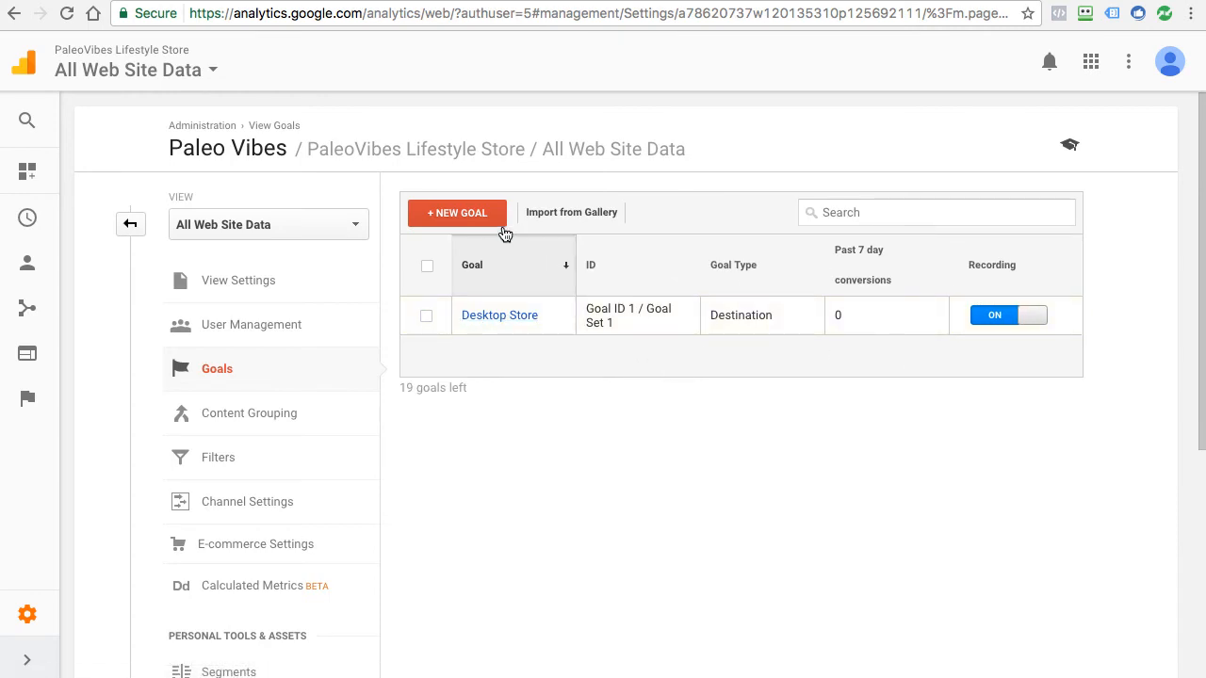
# - Create a new custom goal named "Mobile Store" with the type Destination
pyautogui.click(478, 216)
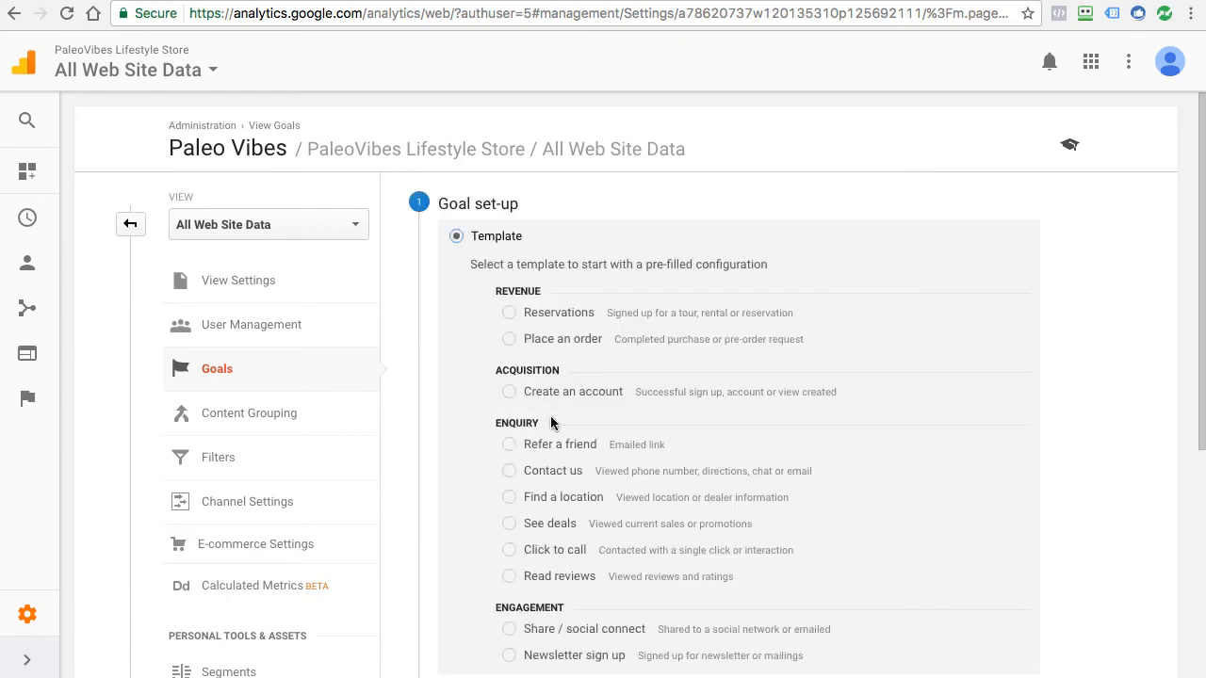
pyautogui.scroll(-4, 554, 426)
pyautogui.click(465, 386)
pyautogui.click(473, 442)
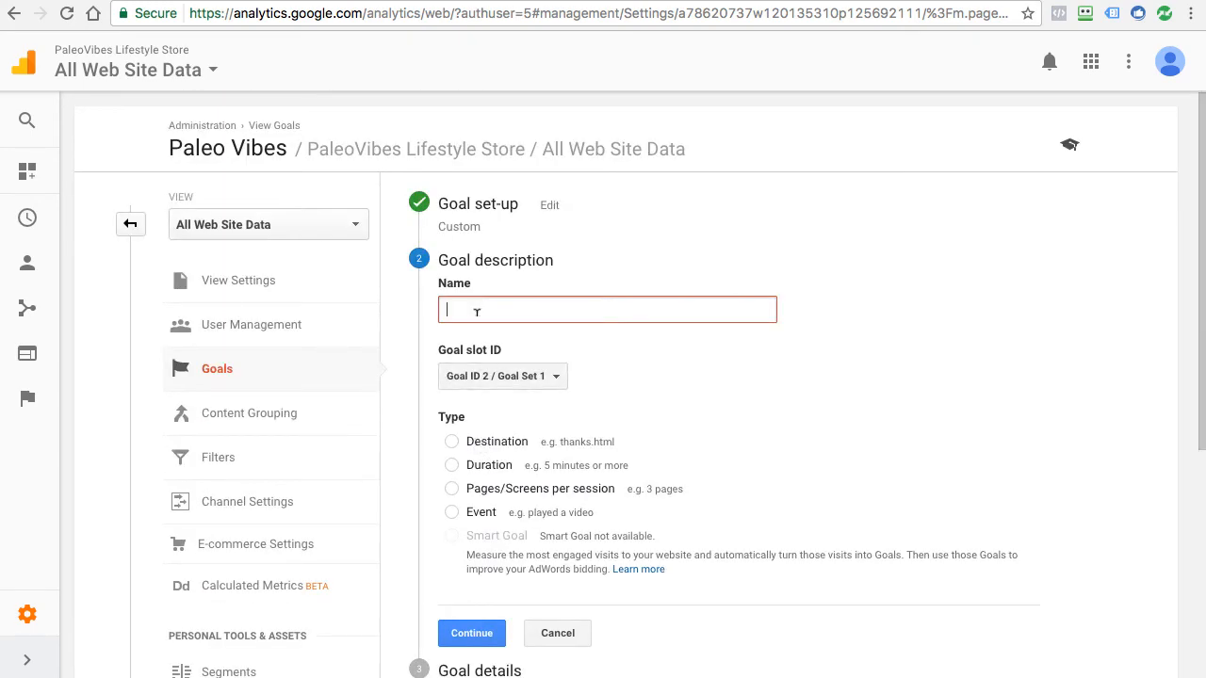
pyautogui.write('Mobile Store')
pyautogui.click(452, 441)
pyautogui.scroll(-3, 542, 407)
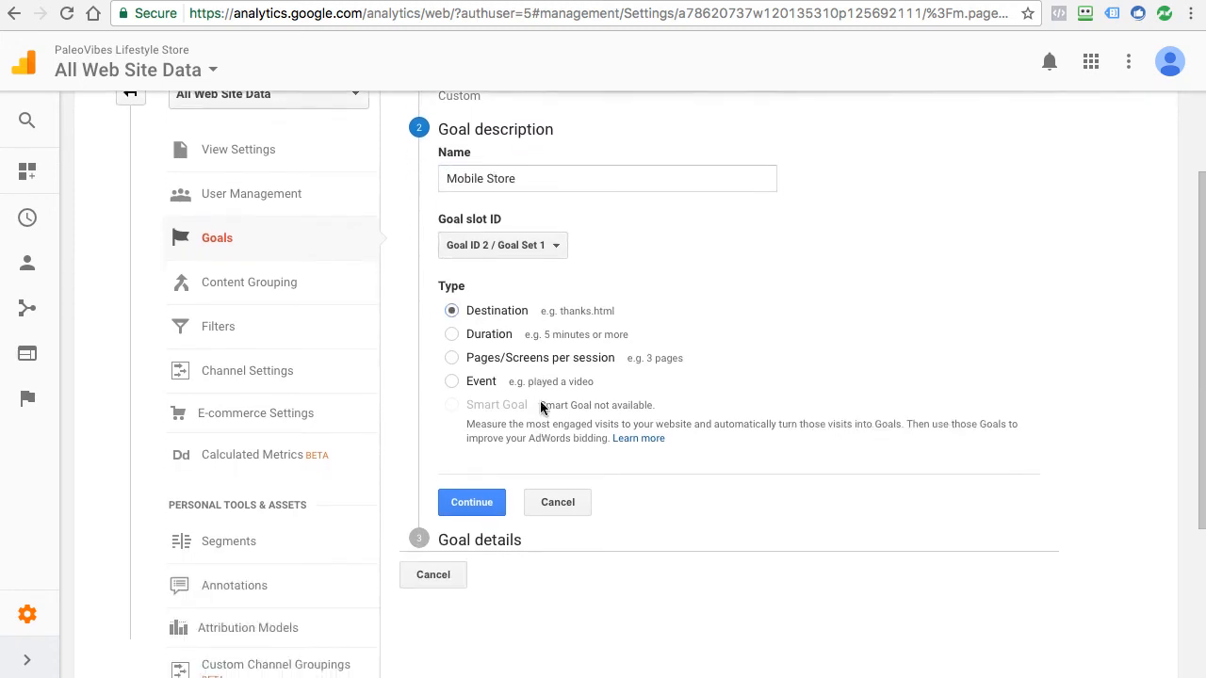
pyautogui.click(480, 501)
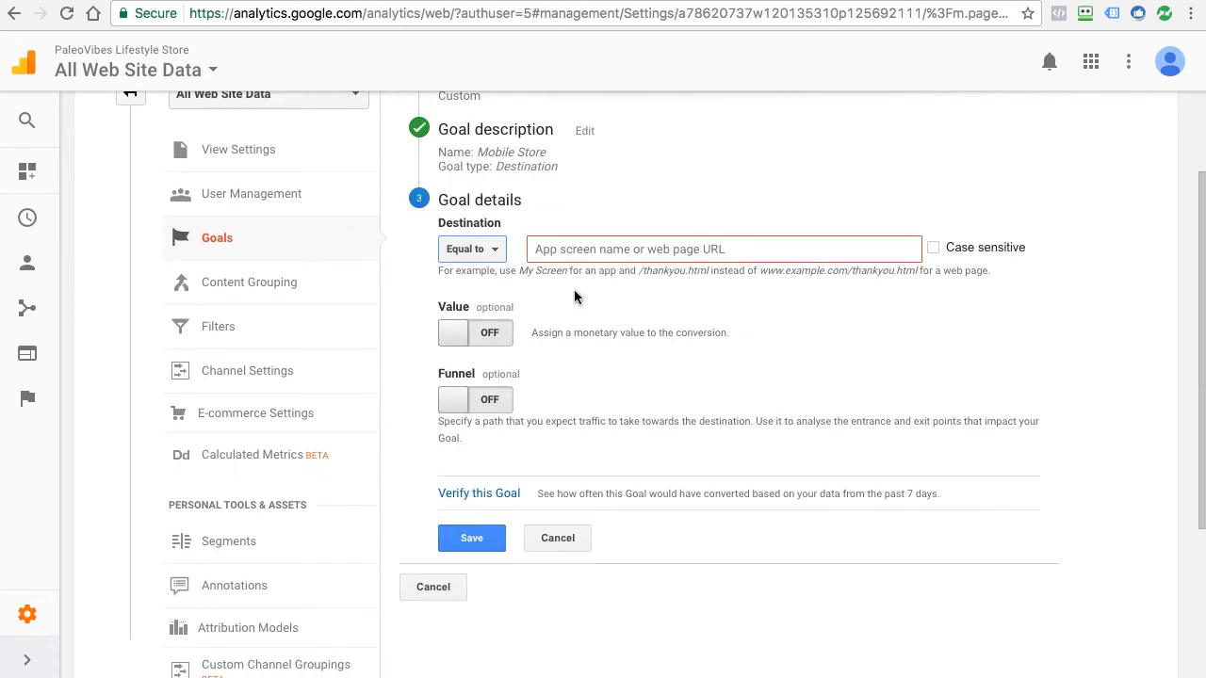
# - Set the Mobile Store goal's destination to "Begins with" /m/thank-you/
pyautogui.click(497, 251)
pyautogui.click(492, 310)
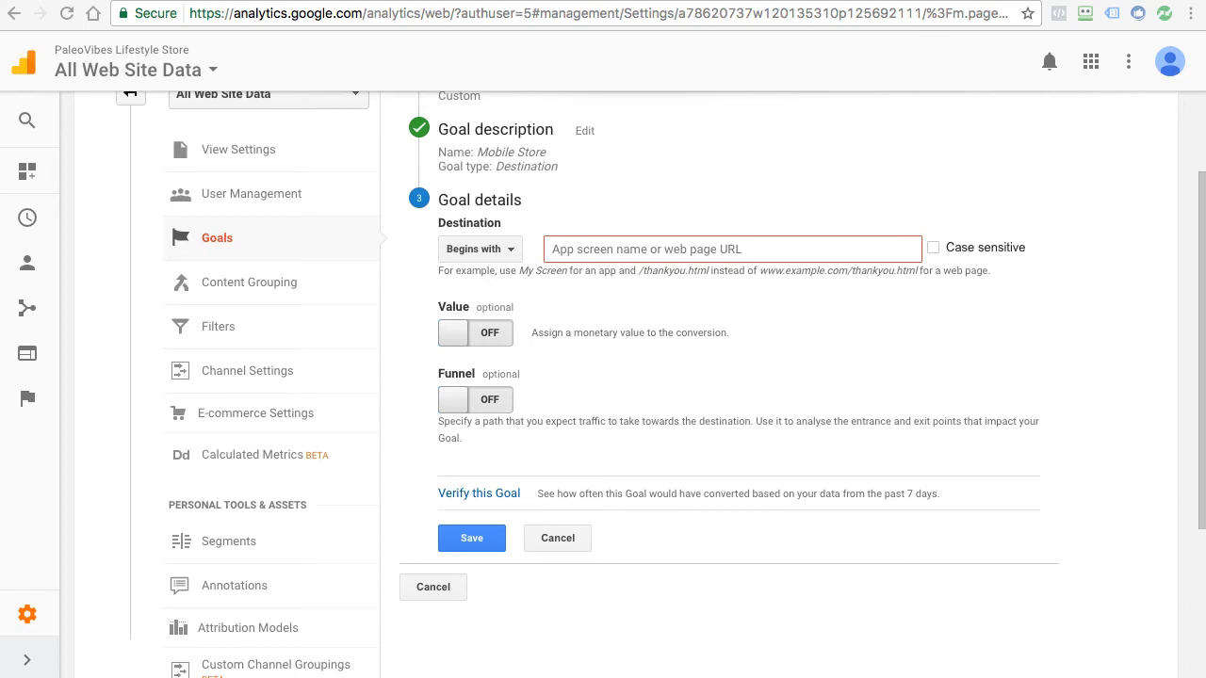
pyautogui.click(607, 249)
pyautogui.write('/m/thank-you/')
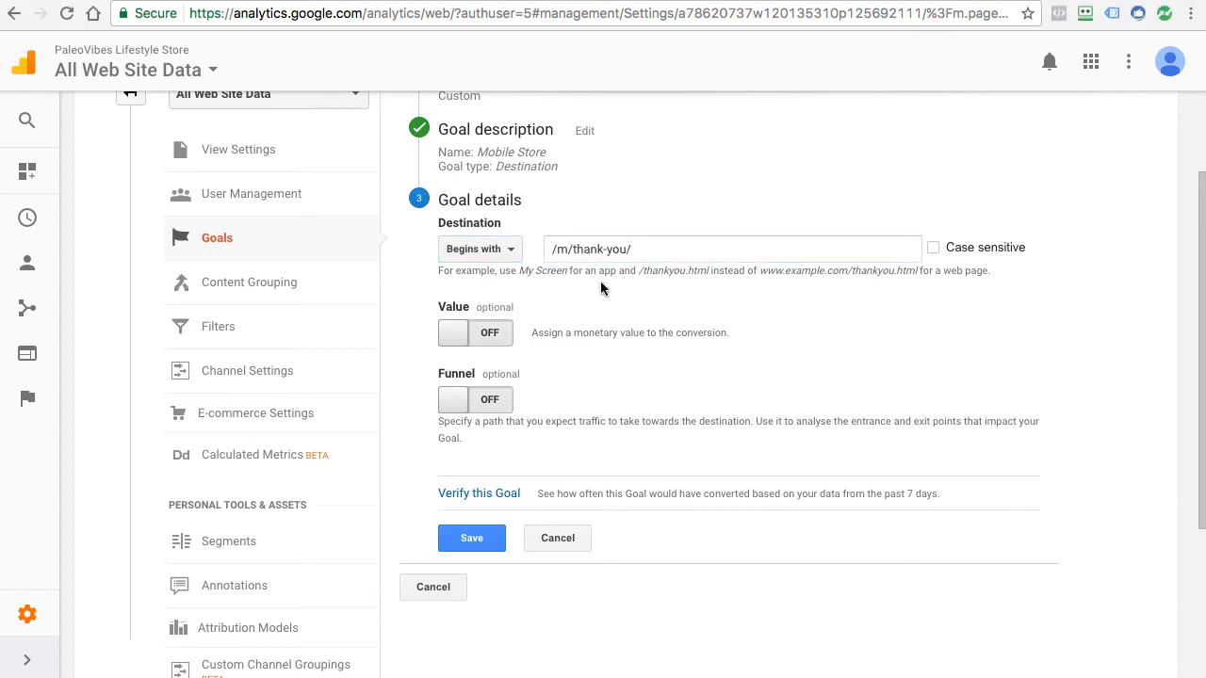
pyautogui.moveTo(557, 249); pyautogui.dragTo(579, 249)
pyautogui.click(571, 249)
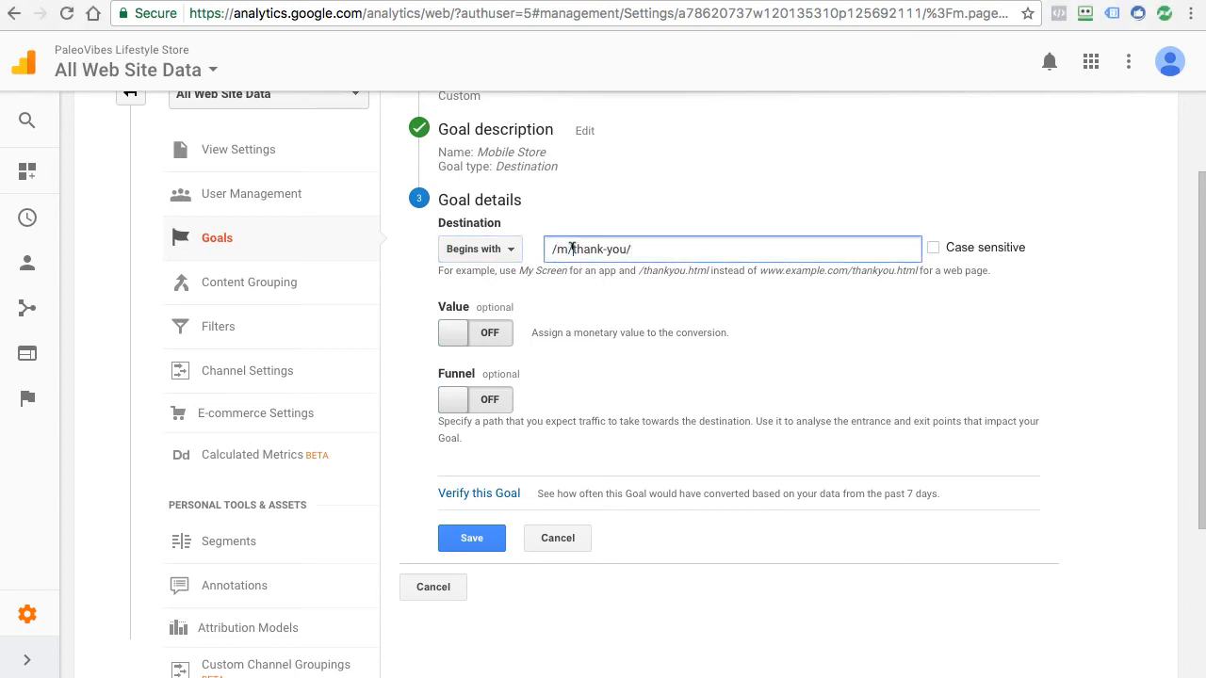
pyautogui.click(581, 349)
# - Enable the Mobile Store goal's funnel and define its first step as "Cart" with the page /m/cart
pyautogui.click(477, 399)
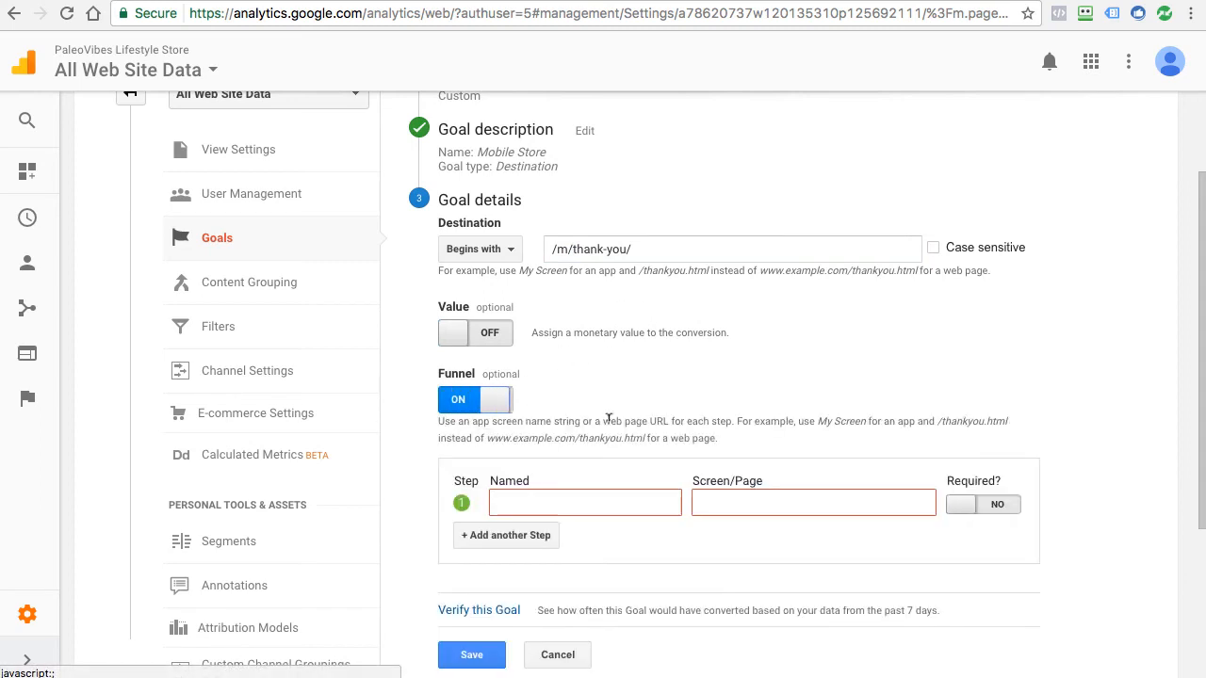
pyautogui.click(544, 500)
pyautogui.write('Cart')
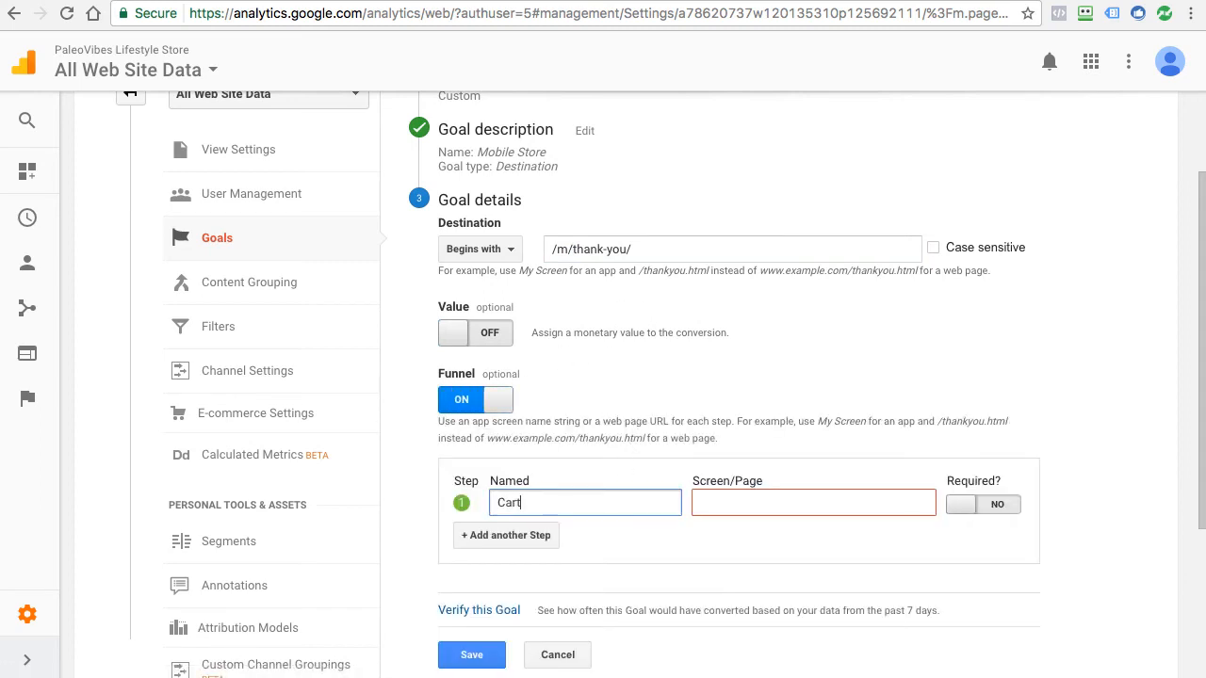
pyautogui.press('Tab')
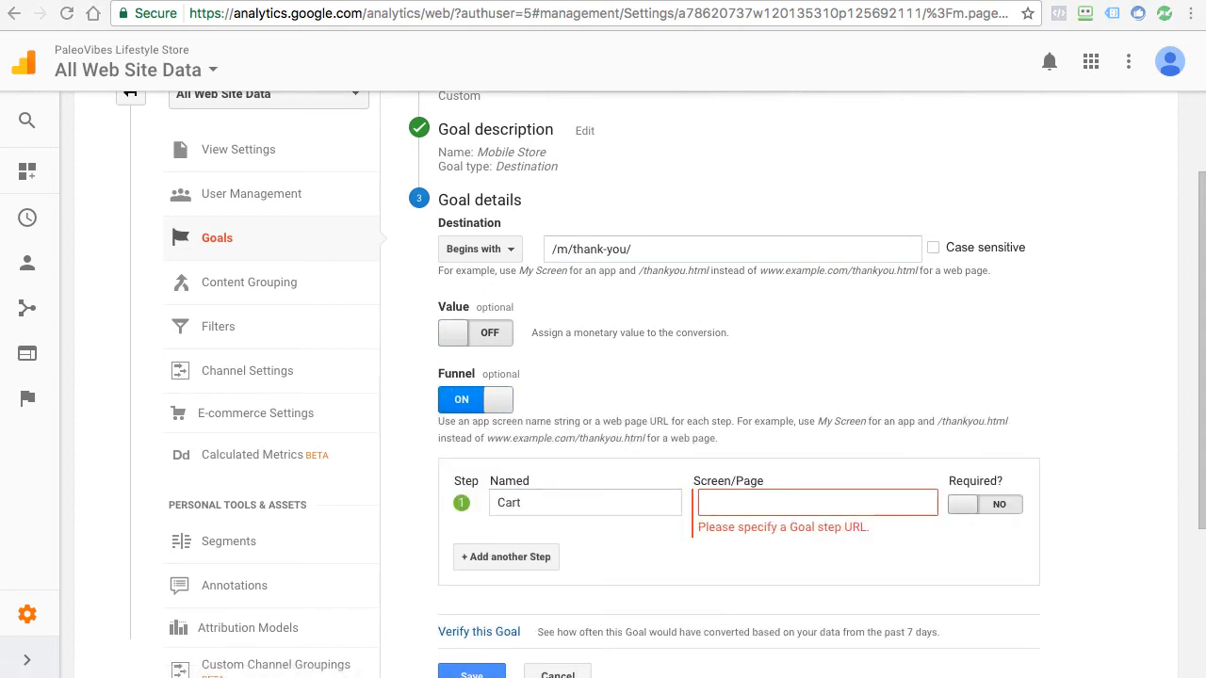
pyautogui.write('/m/cart')
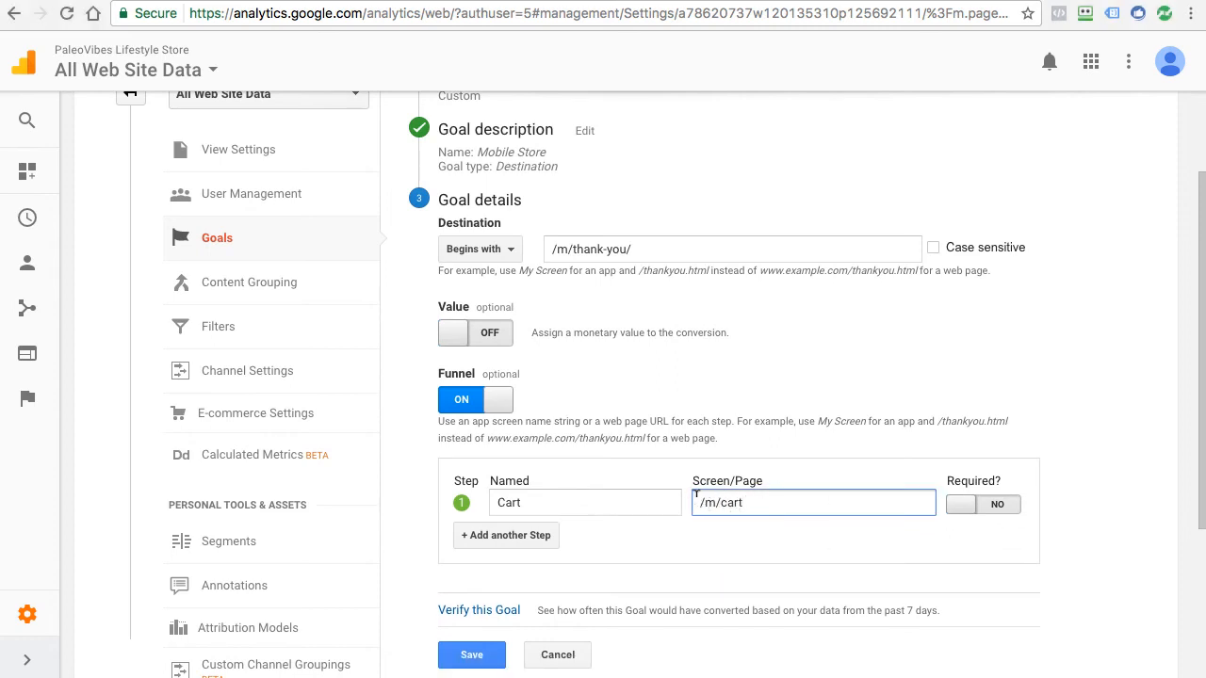
pyautogui.moveTo(696, 495); pyautogui.dragTo(718, 502)
# - Add a second funnel step named "Initiate Checkout" with the page /m/checkout
pyautogui.click(520, 535)
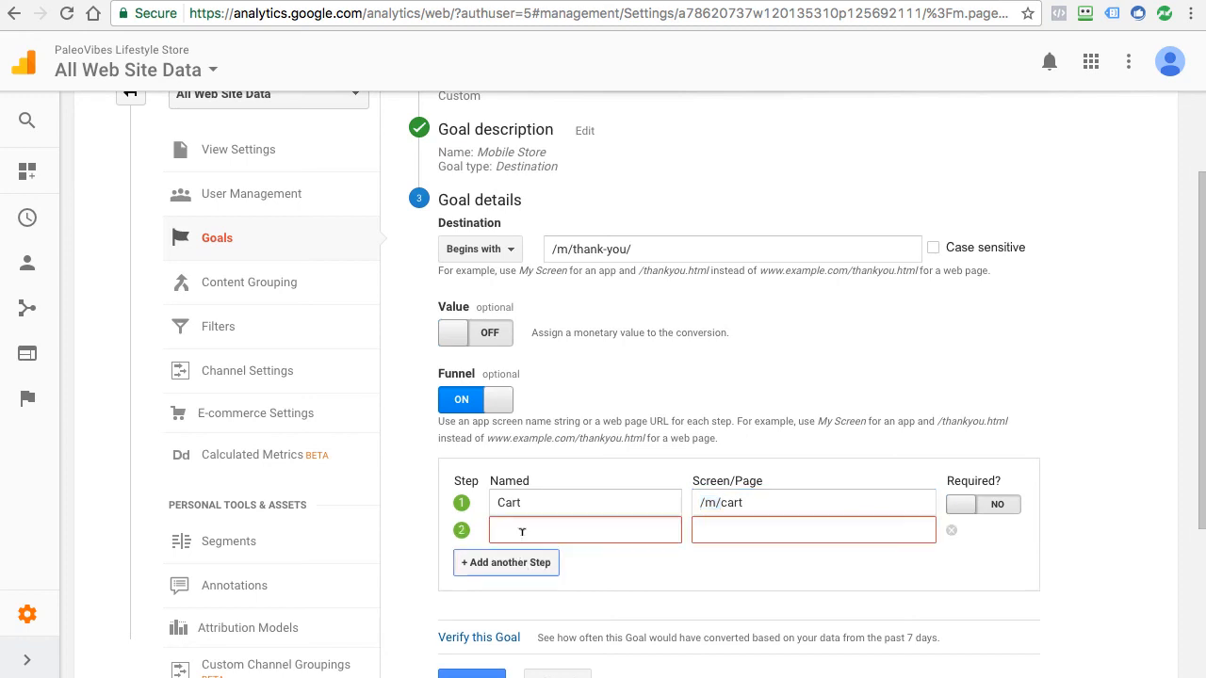
pyautogui.click(549, 528)
pyautogui.write('Initiate Checkout')
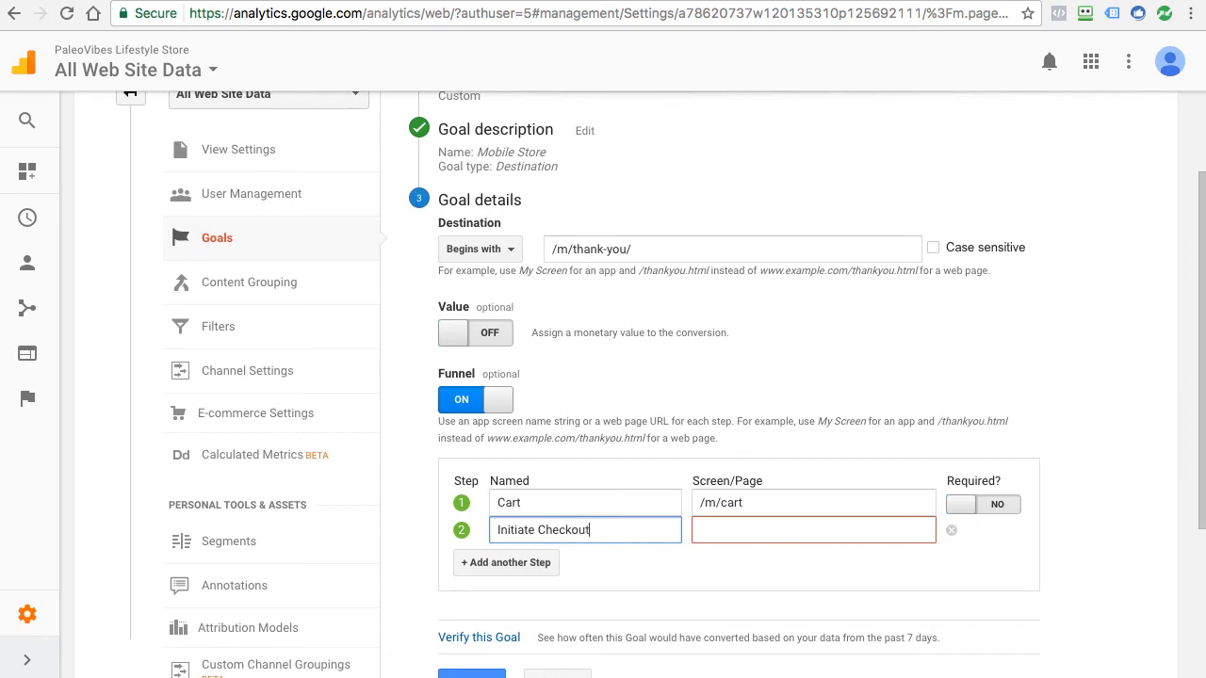
pyautogui.press('Tab')
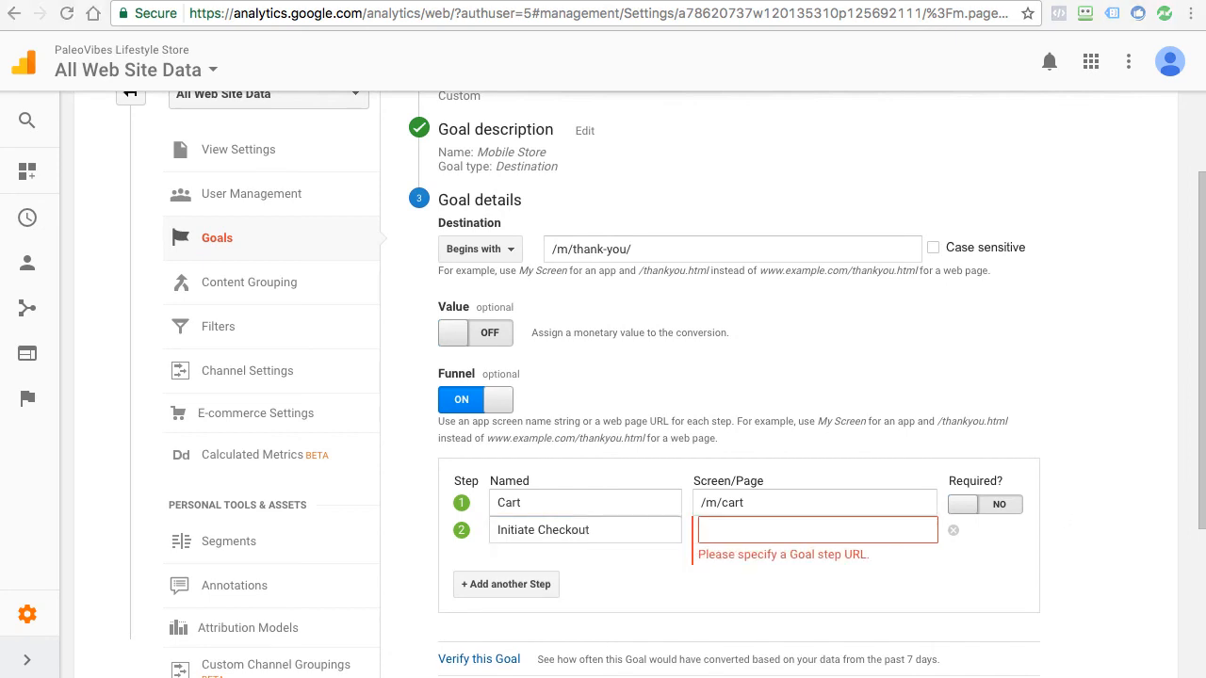
pyautogui.write('/m/checkout')
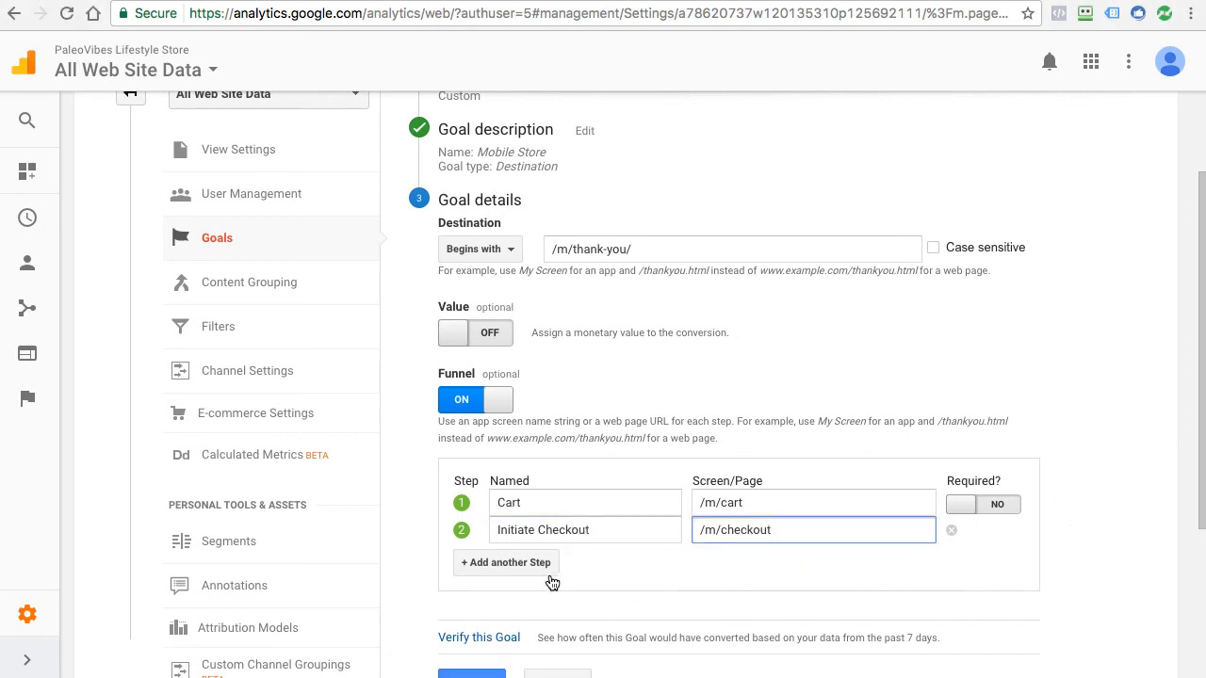
# - Add a third funnel step named "Review" with the page /m/checkout/review
pyautogui.click(544, 568)
pyautogui.click(532, 562)
pyautogui.write('Review')
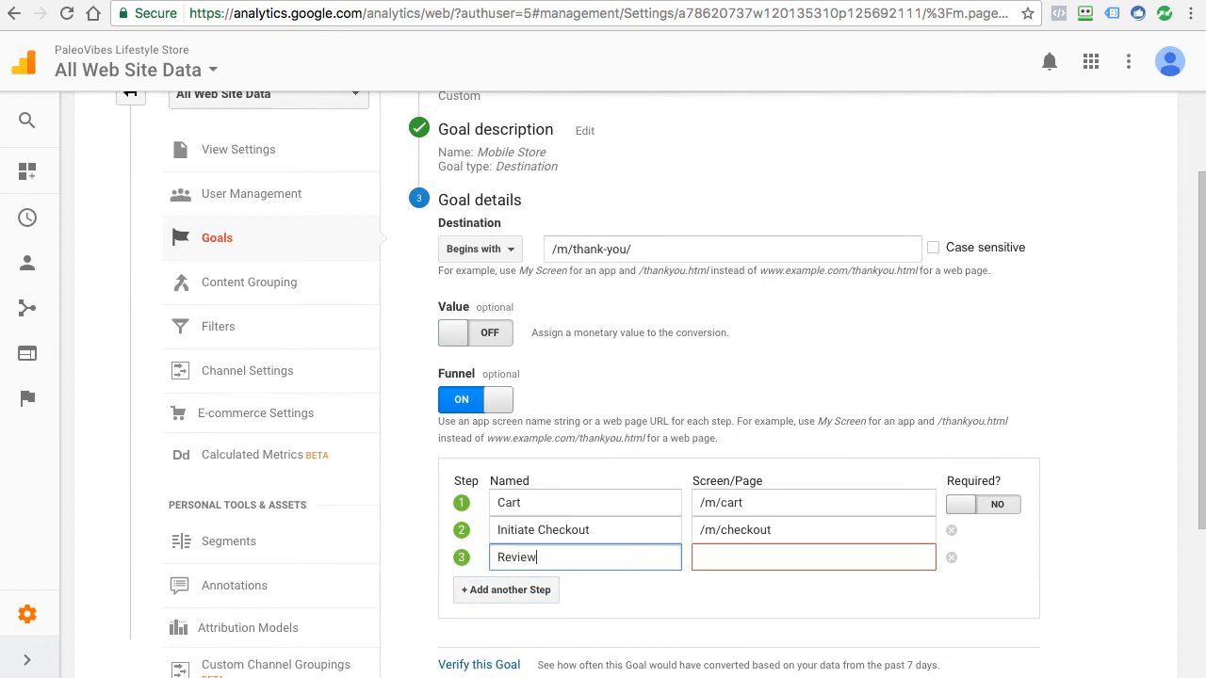
pyautogui.press('Tab')
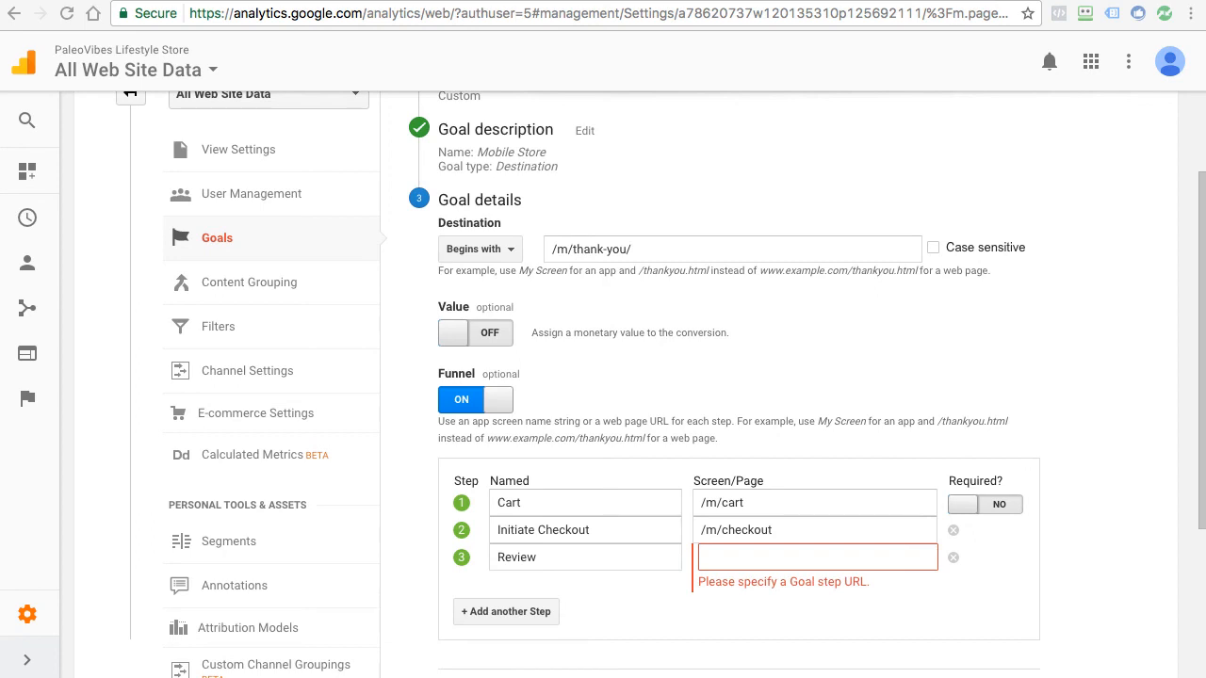
pyautogui.click(720, 563)
pyautogui.write('/m/checkout/review')
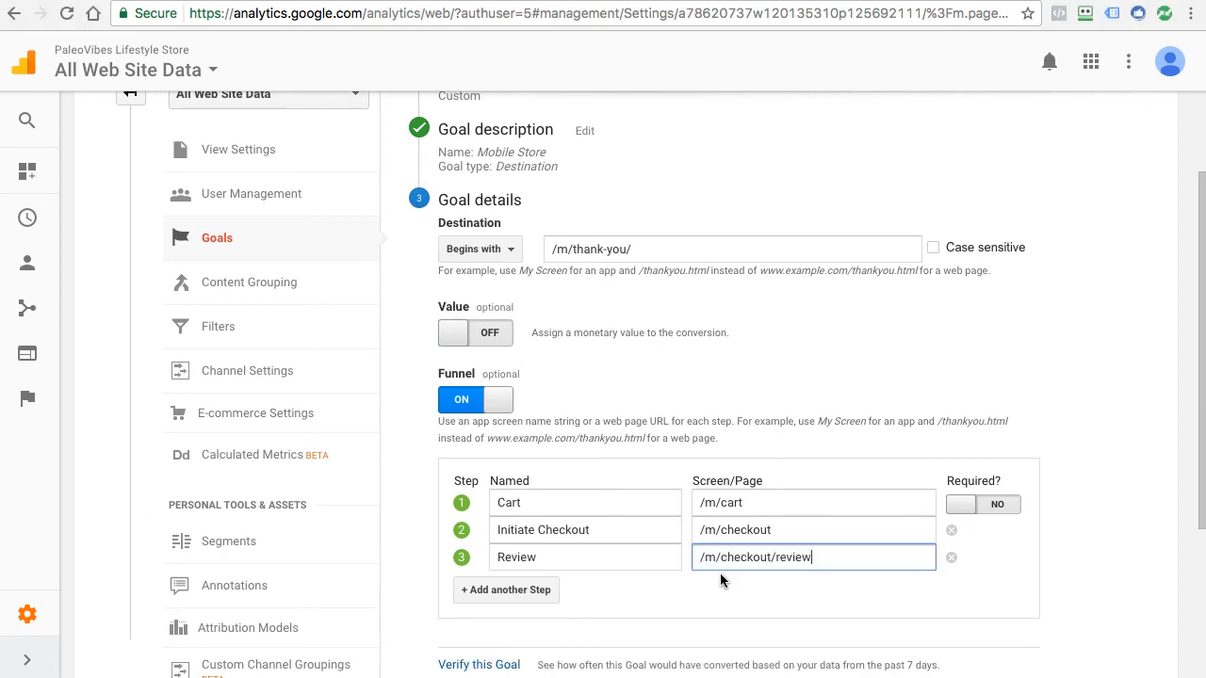
# - Add a fourth funnel step named "Payments" with the page /m/checkout/payment
pyautogui.click(459, 591)
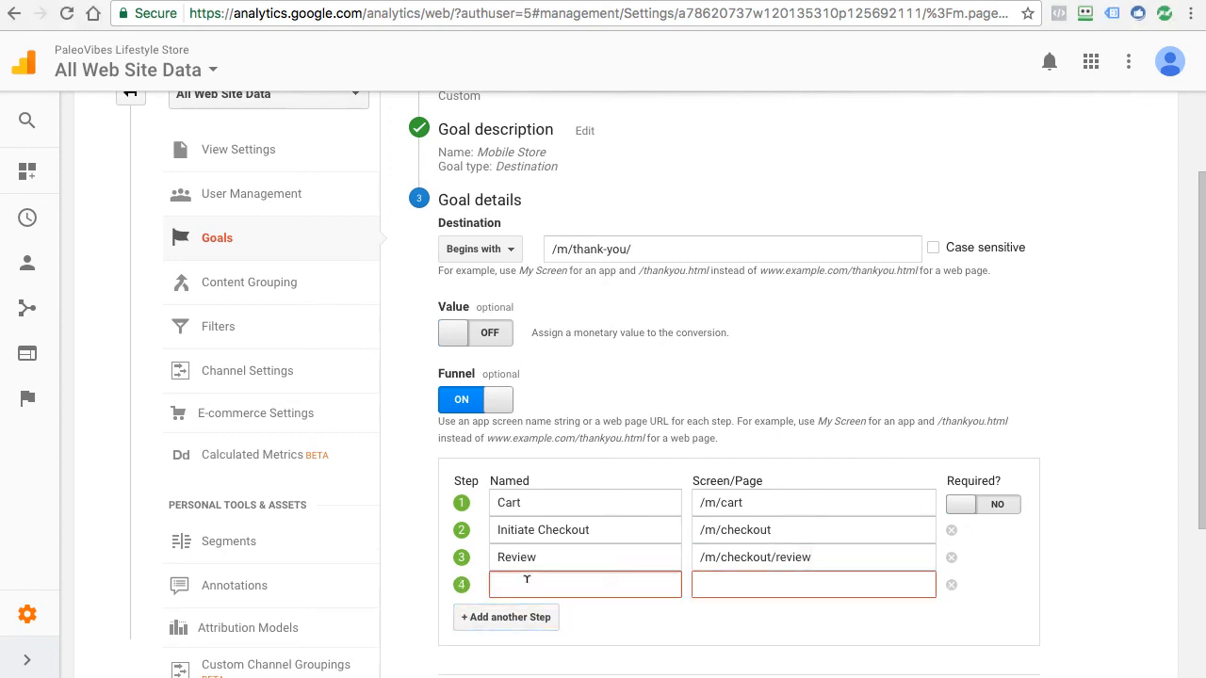
pyautogui.write('Payments')
pyautogui.press('Tab')
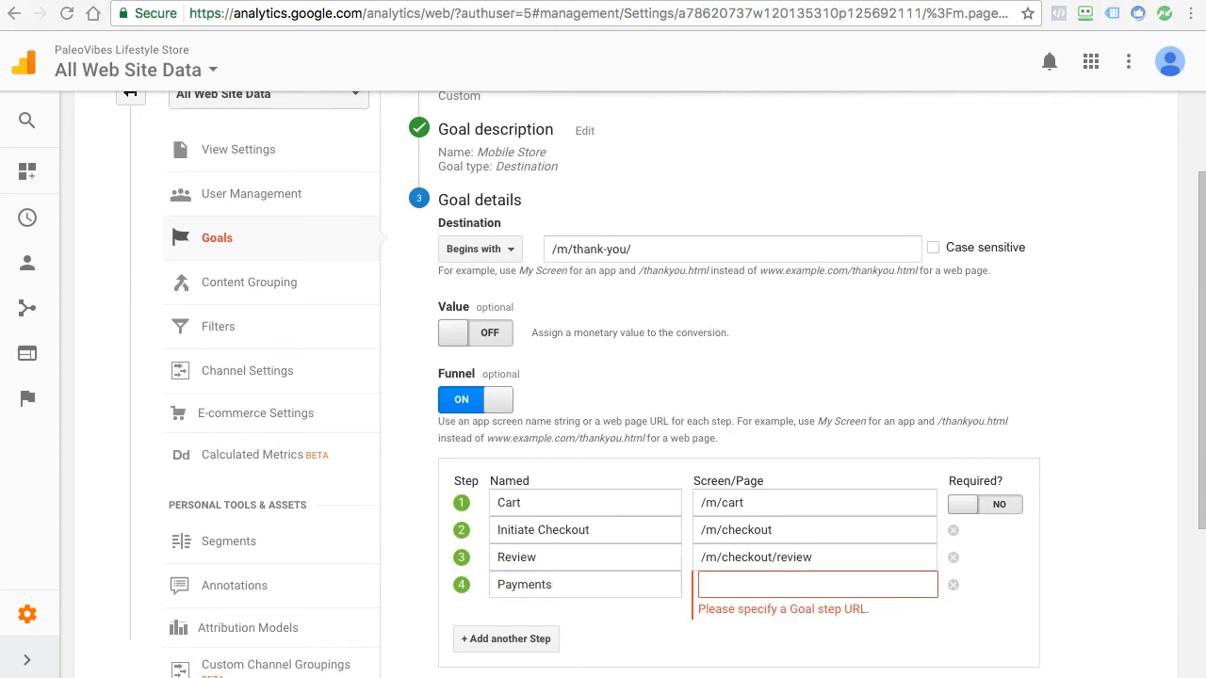
pyautogui.write('/m/checkout/payment')
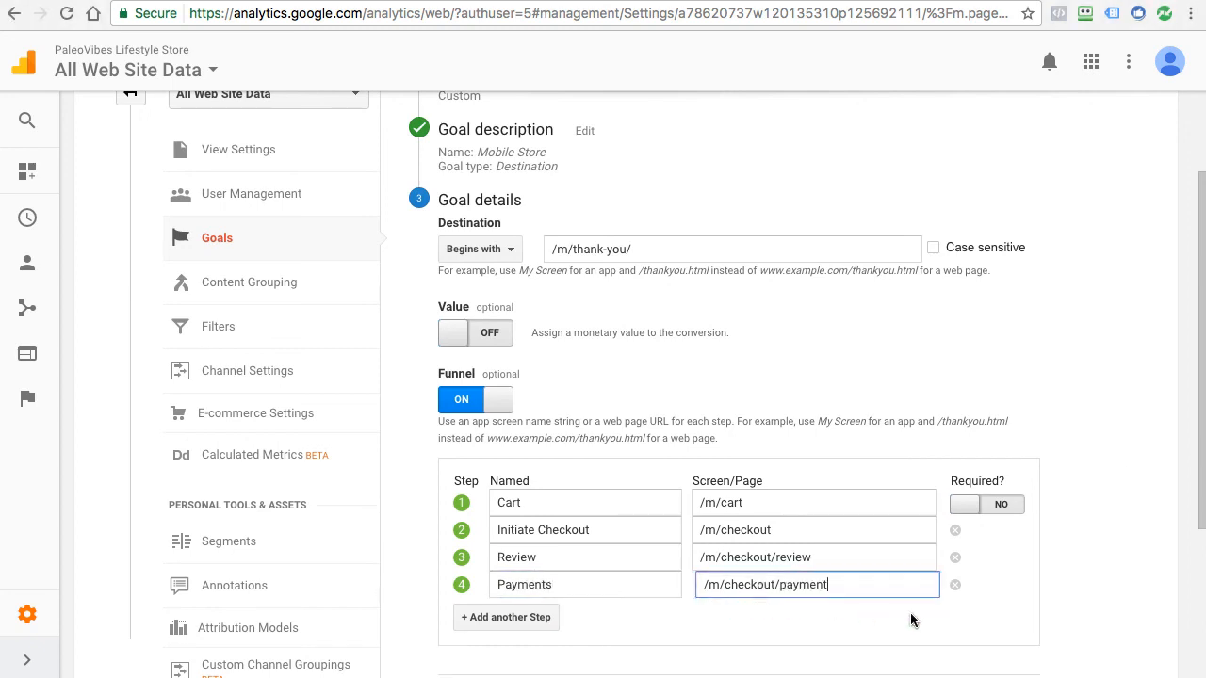
# - Verify the Mobile Store goal against the past 7 days of data and save it
pyautogui.scroll(-2, 808, 551)
pyautogui.scroll(1, 791, 524)
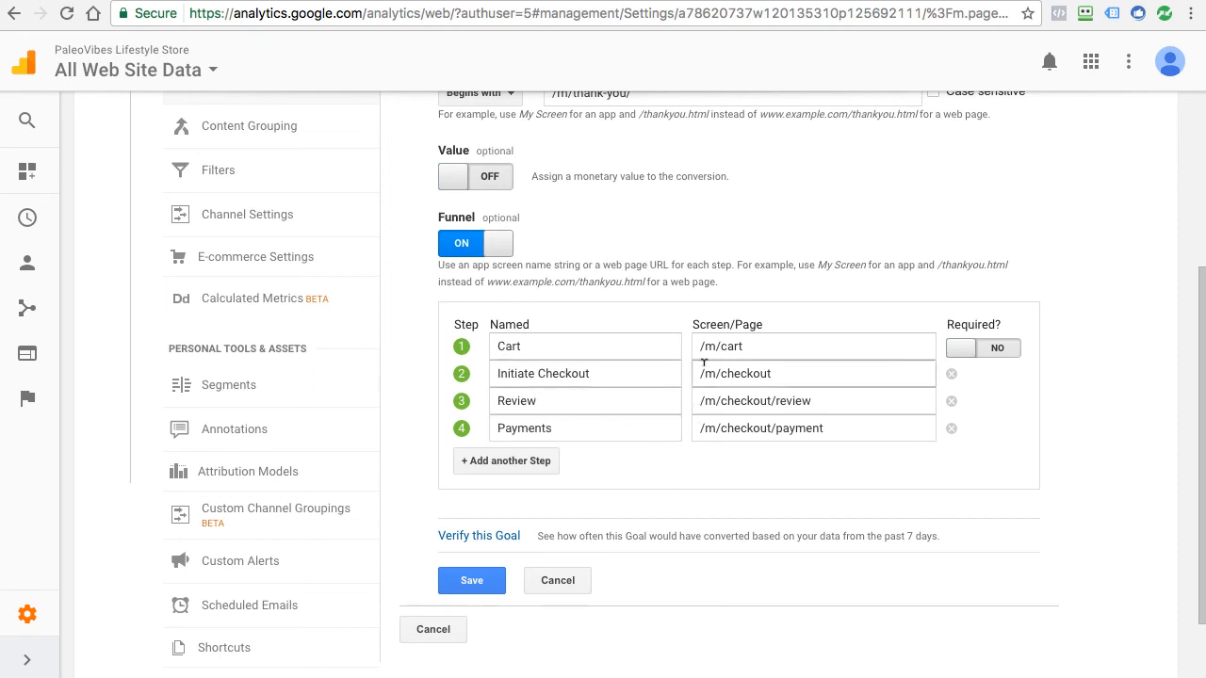
pyautogui.click(487, 537)
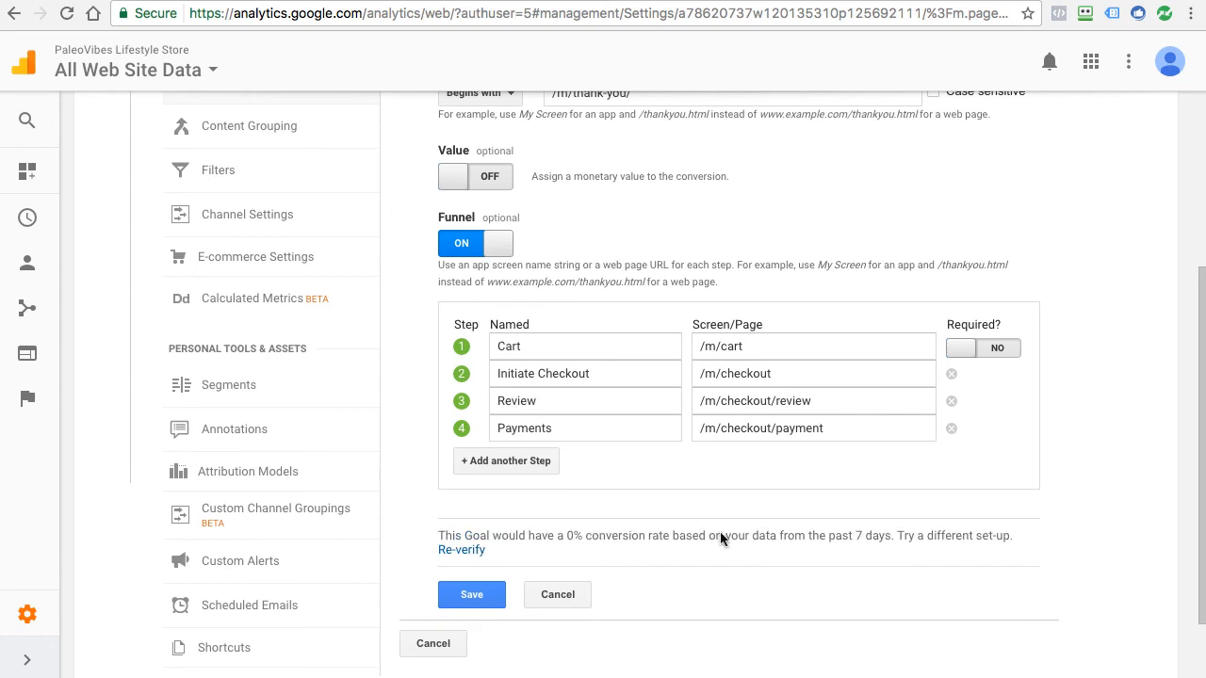
pyautogui.scroll(2, 638, 433)
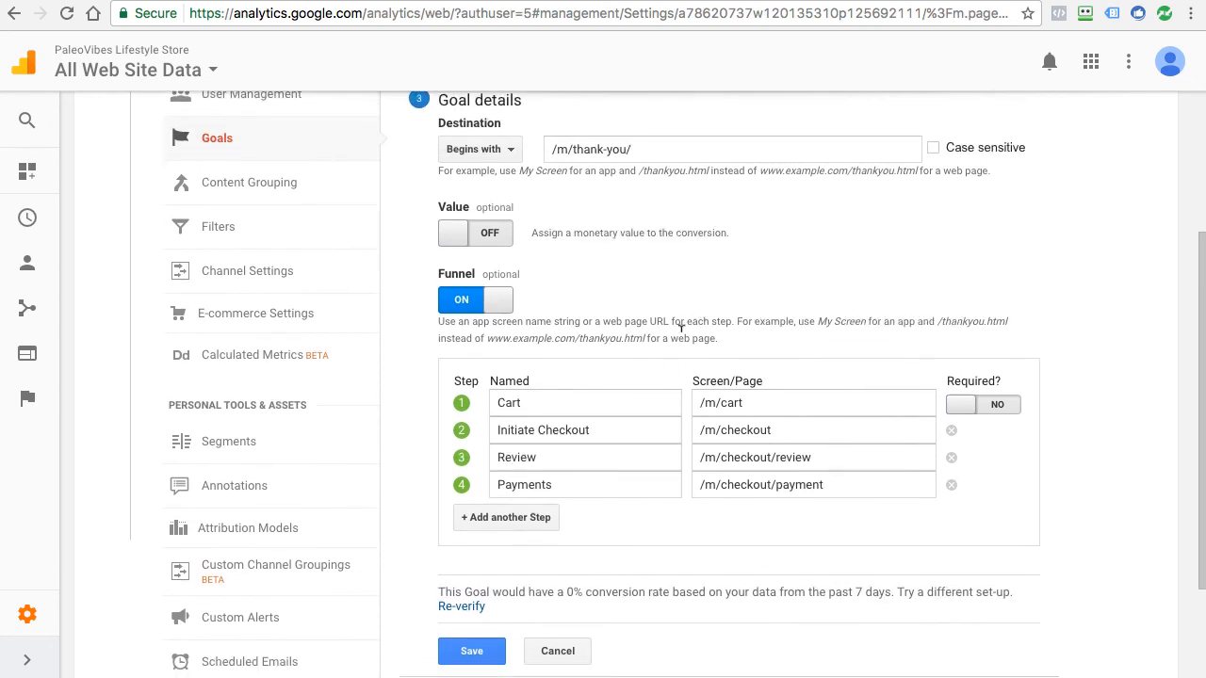
pyautogui.scroll(-3, 689, 351)
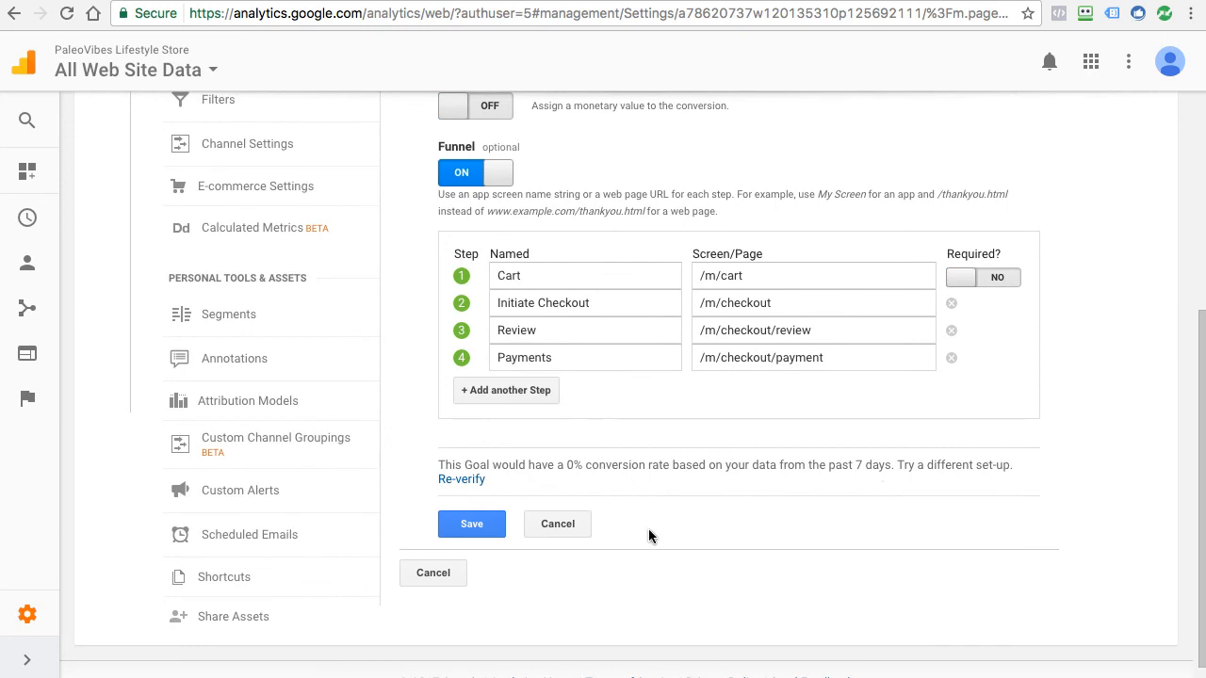
pyautogui.click(474, 533)
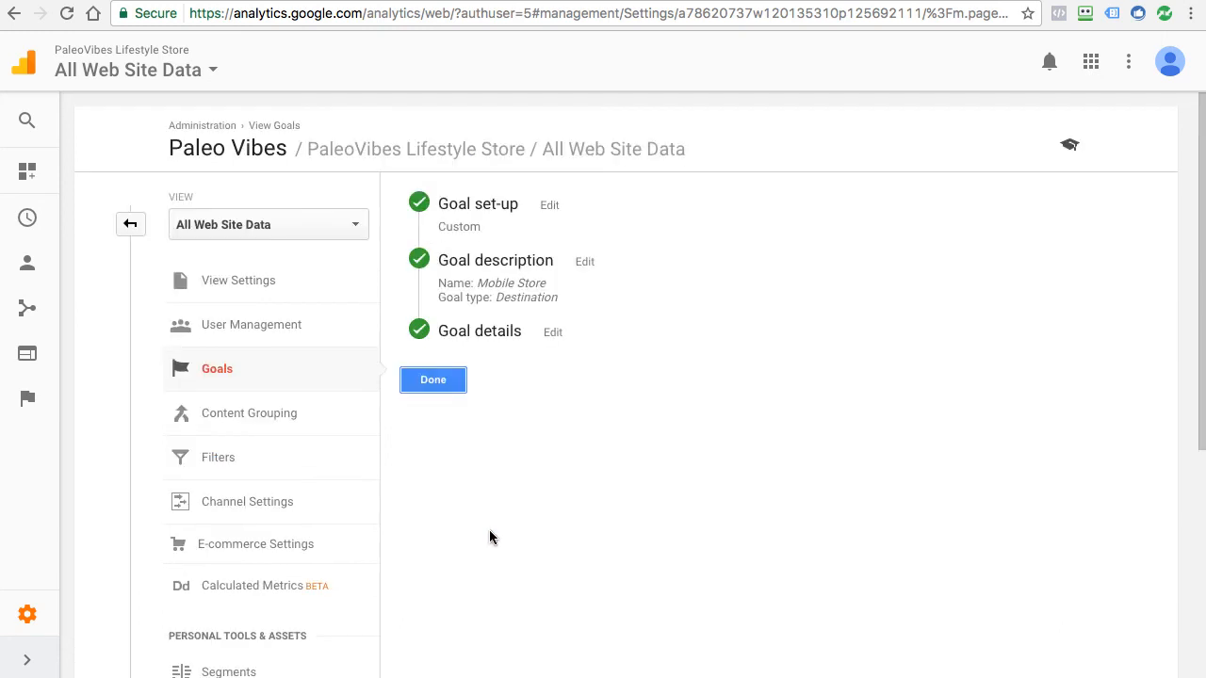